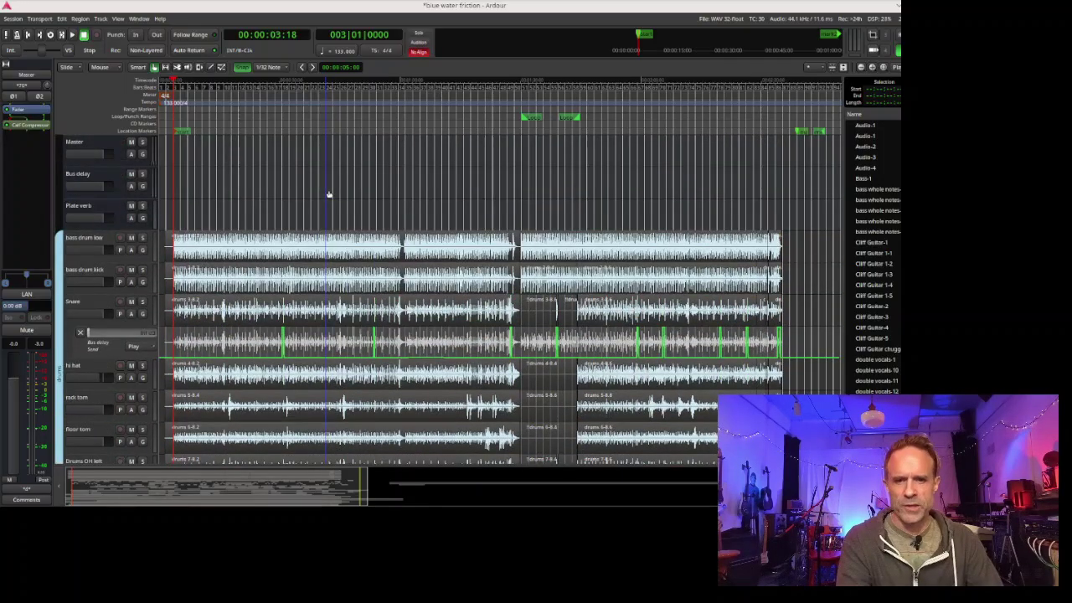
# Step: Play the session briefly, then return the playhead to the session start
pyautogui.scroll(-2, 328, 194)
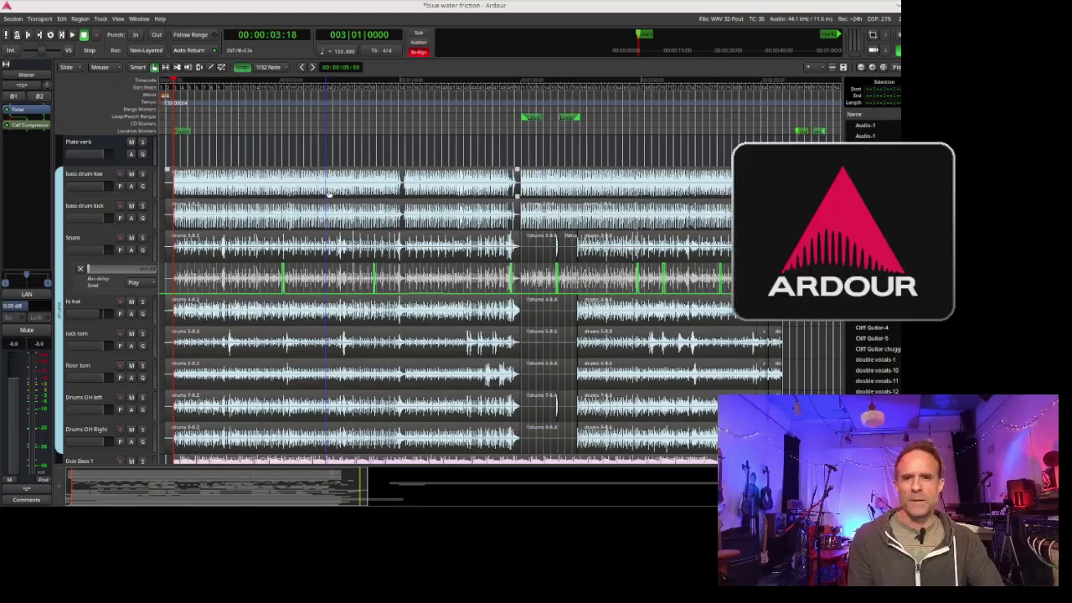
pyautogui.scroll(-15, 311, 191)
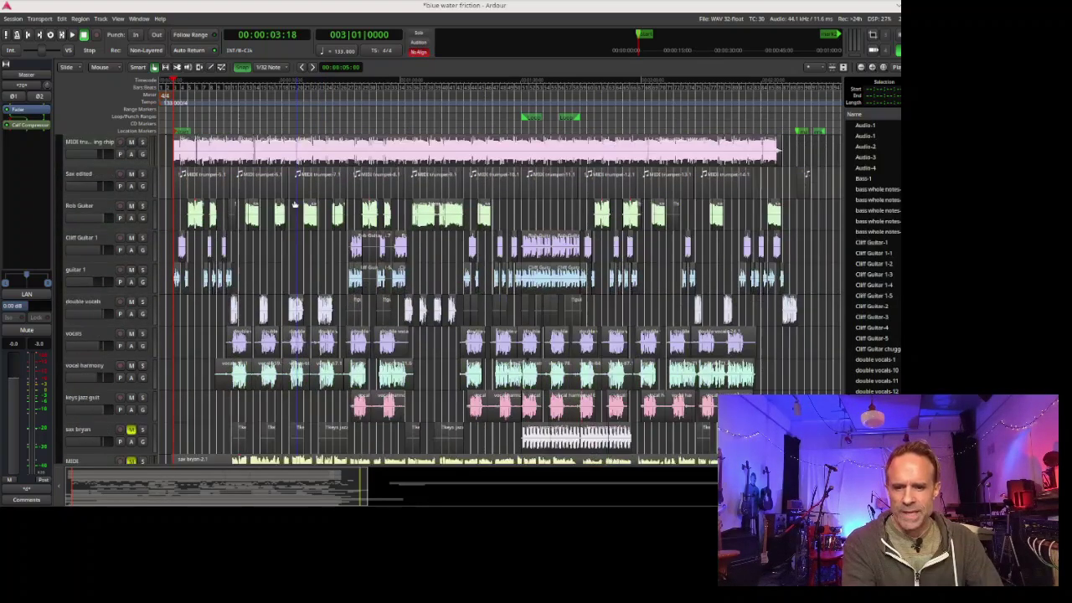
pyautogui.scroll(12, 295, 203)
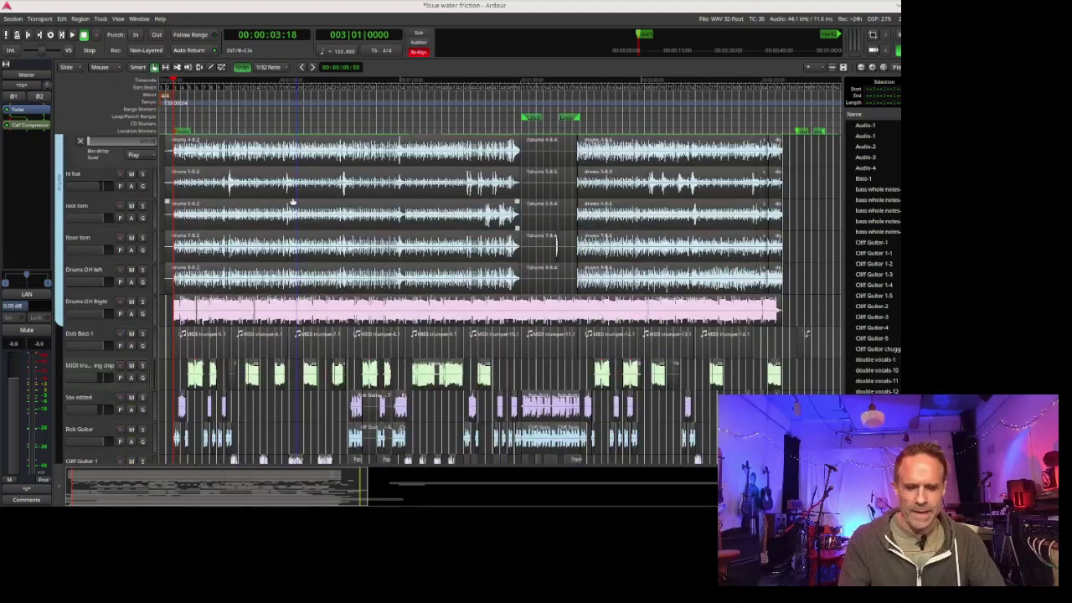
pyautogui.scroll(3, 292, 201)
pyautogui.press('space')
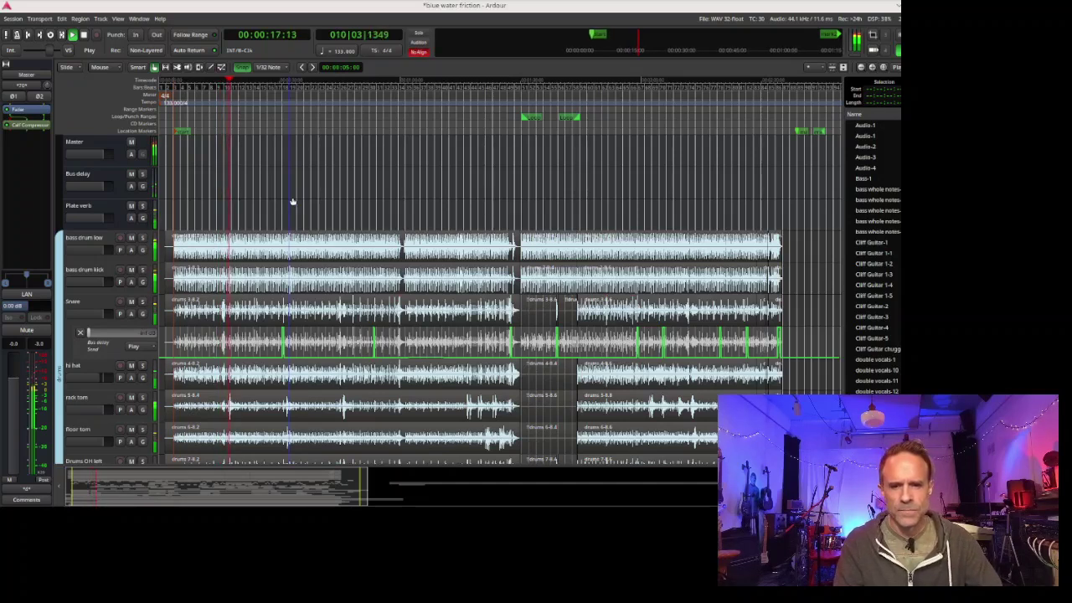
pyautogui.press('Home')
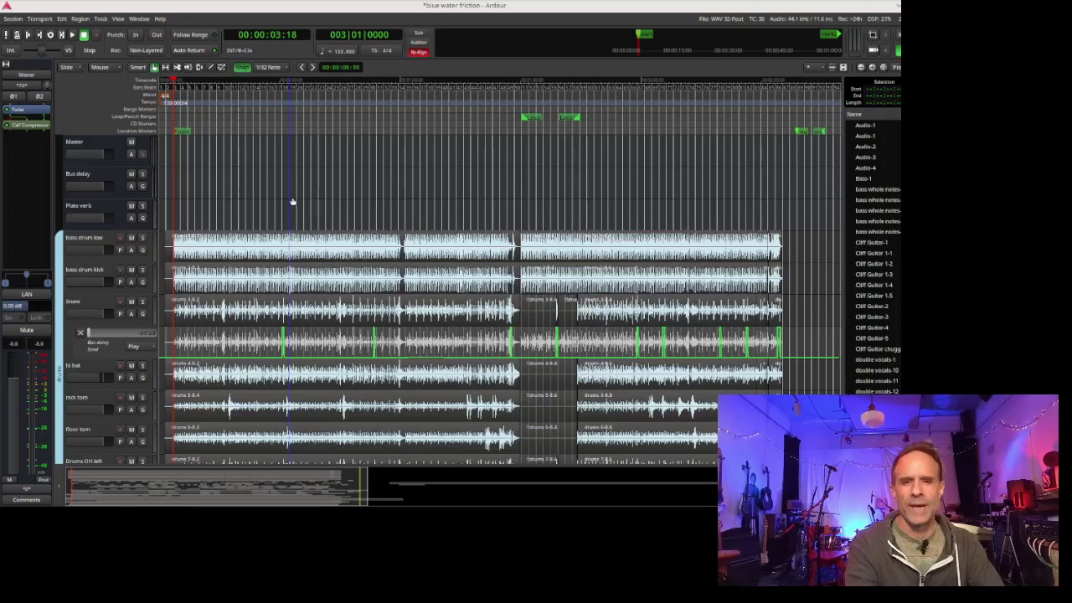
# Step: Solo the drums group from the bass drum low track and play the isolated drums
pyautogui.scroll(-2, 287, 213)
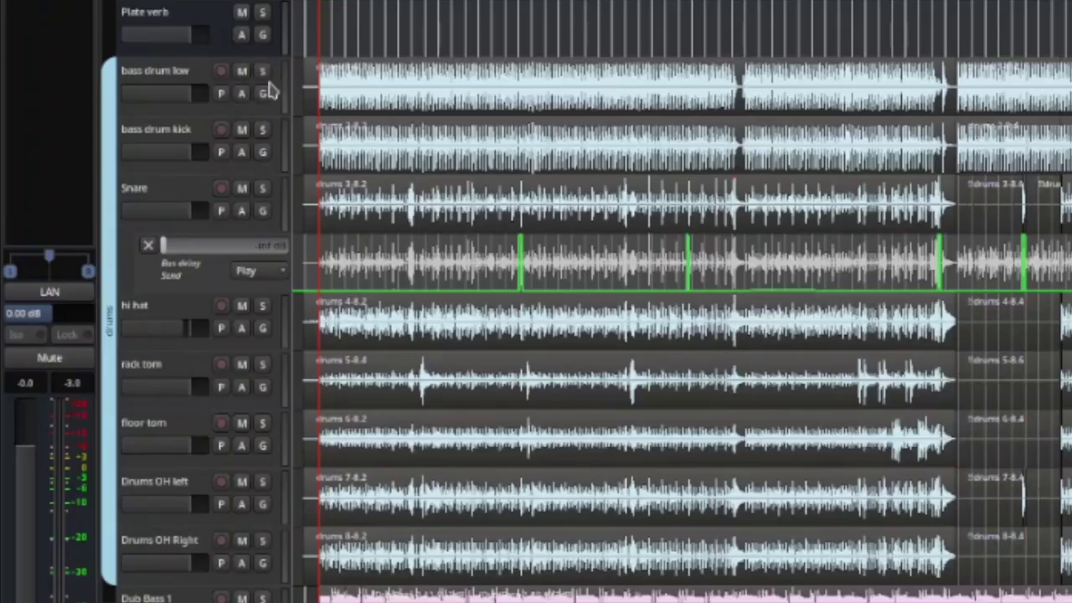
pyautogui.click(262, 74)
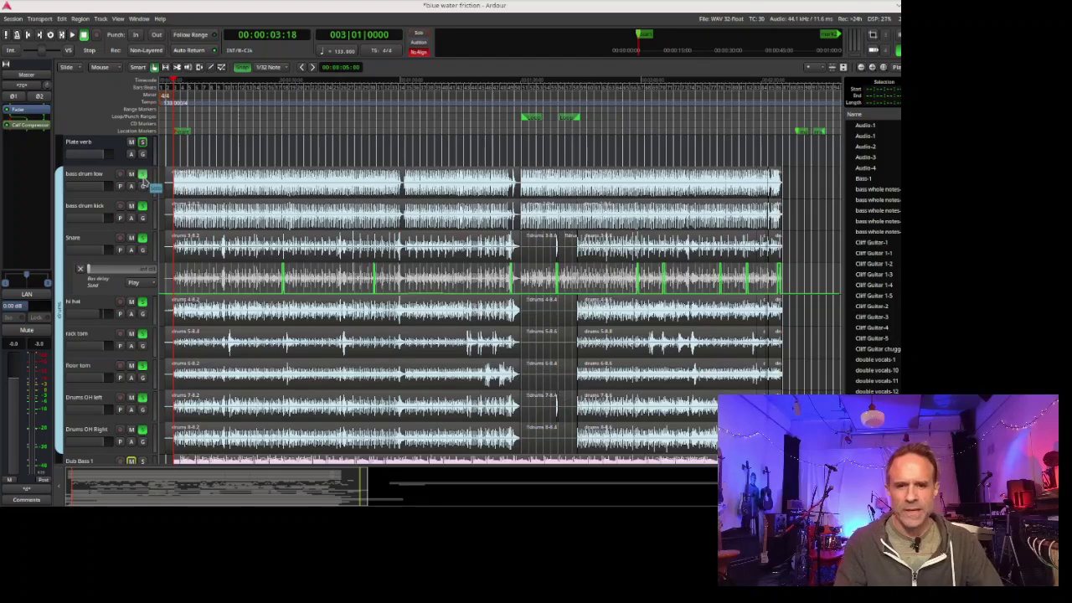
pyautogui.press('space')
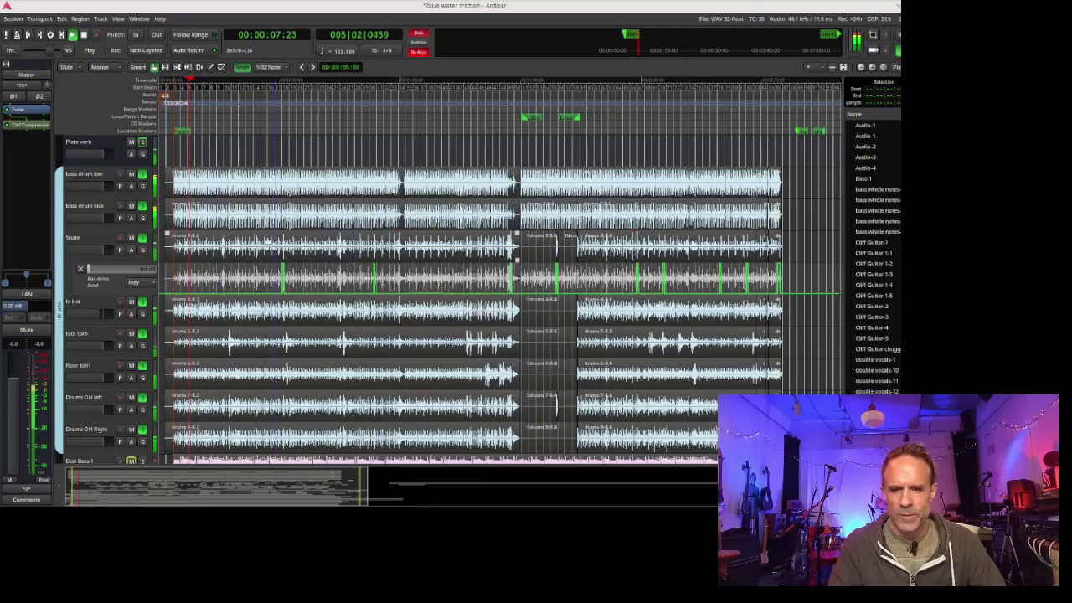
pyautogui.scroll(-1, 266, 241)
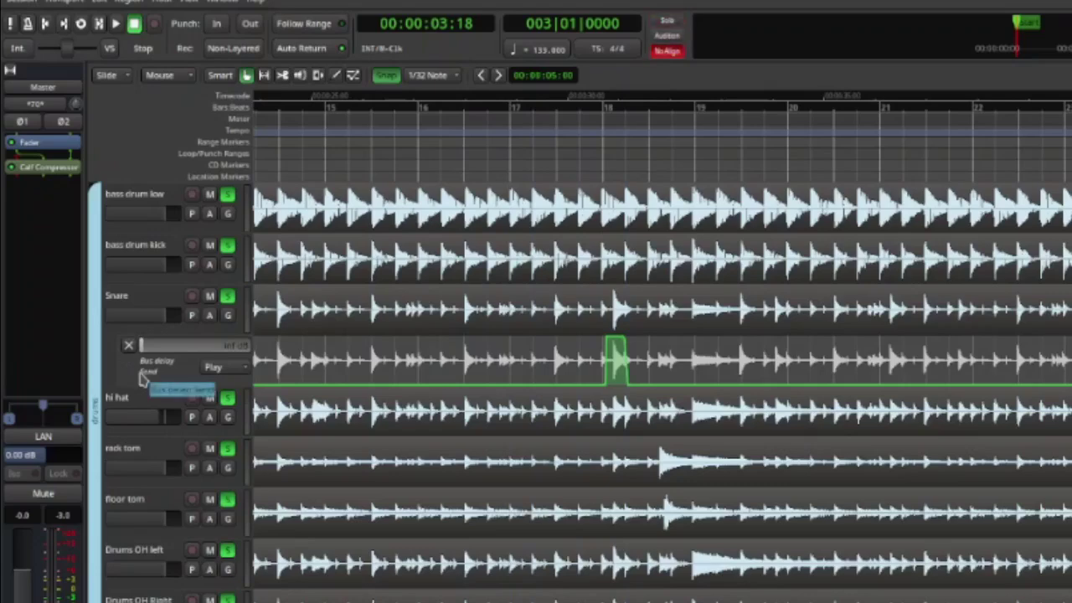
pyautogui.scroll(3, 115, 214)
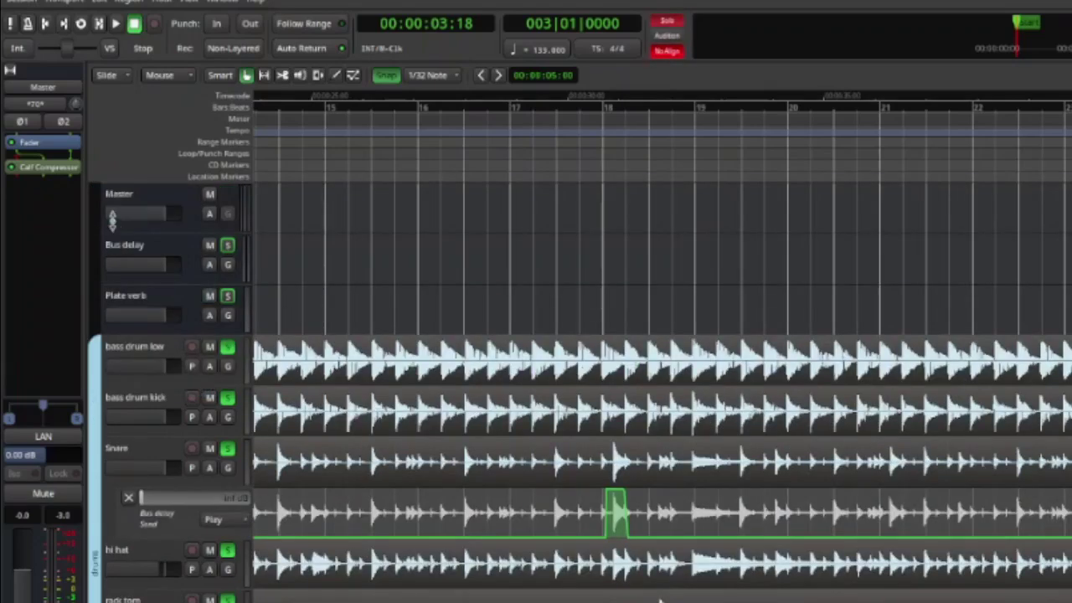
# Step: Select the Bus delay bus and close its guitarix_echo window (release 75, time 266)
pyautogui.click(149, 245)
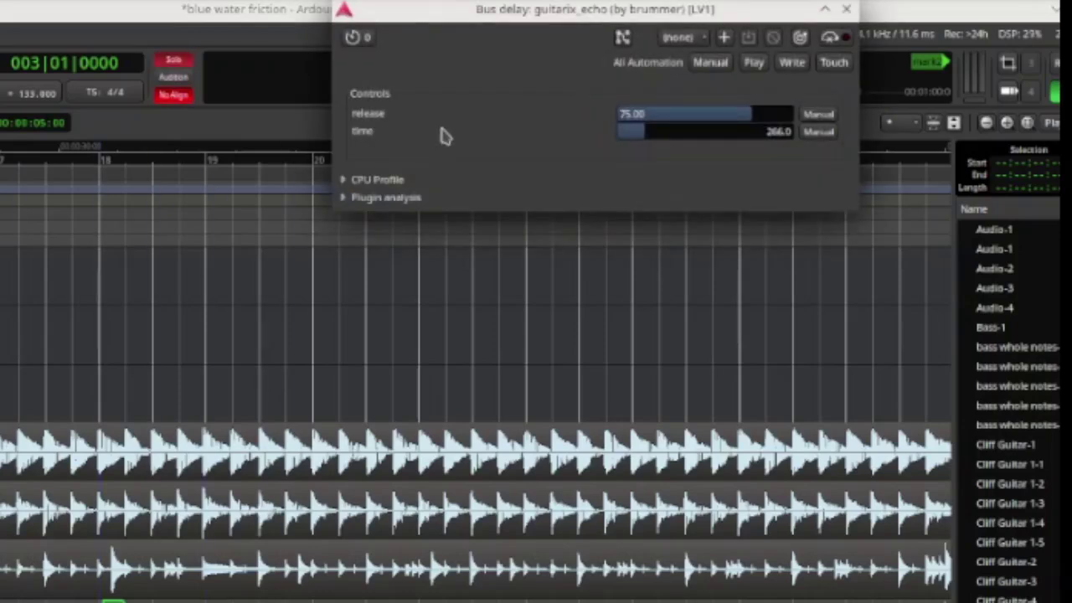
pyautogui.click(846, 10)
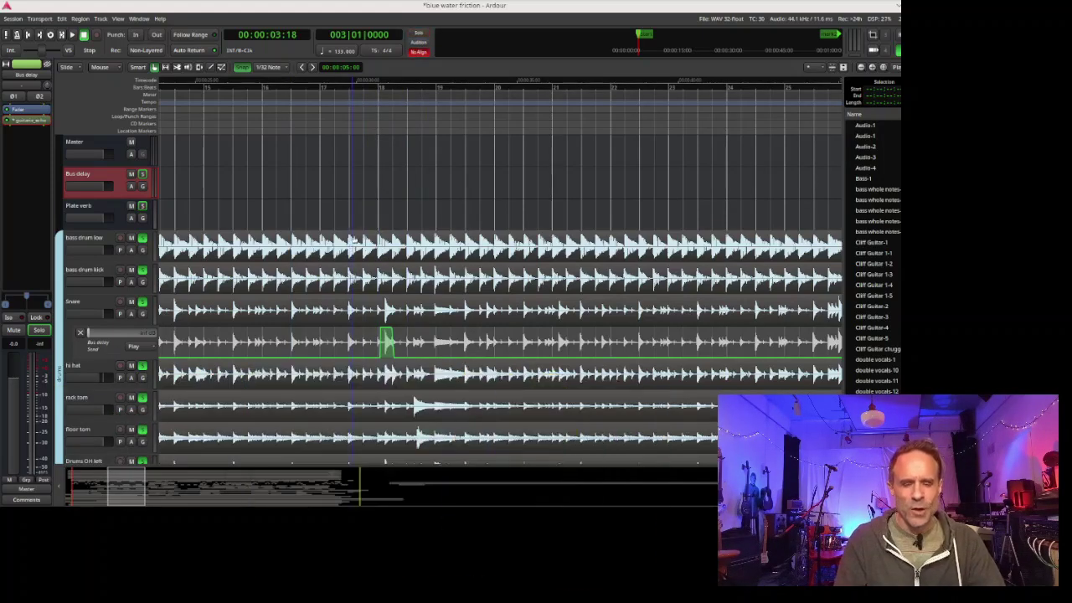
# Step: Play the soloed drums from bar 17
pyautogui.click(334, 113)
pyautogui.press('space')
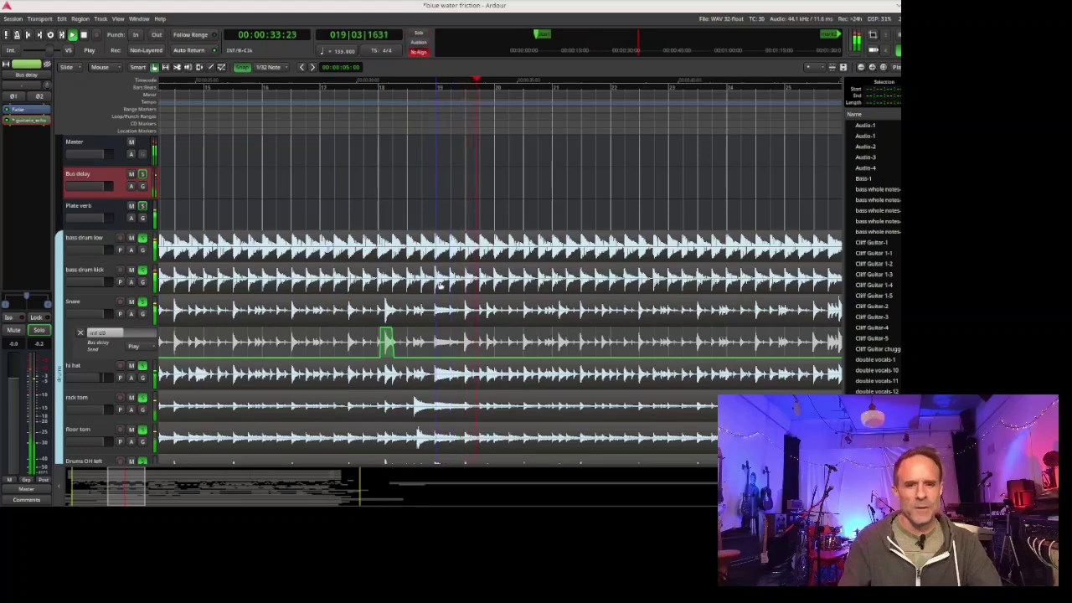
pyautogui.scroll(-1, 438, 279)
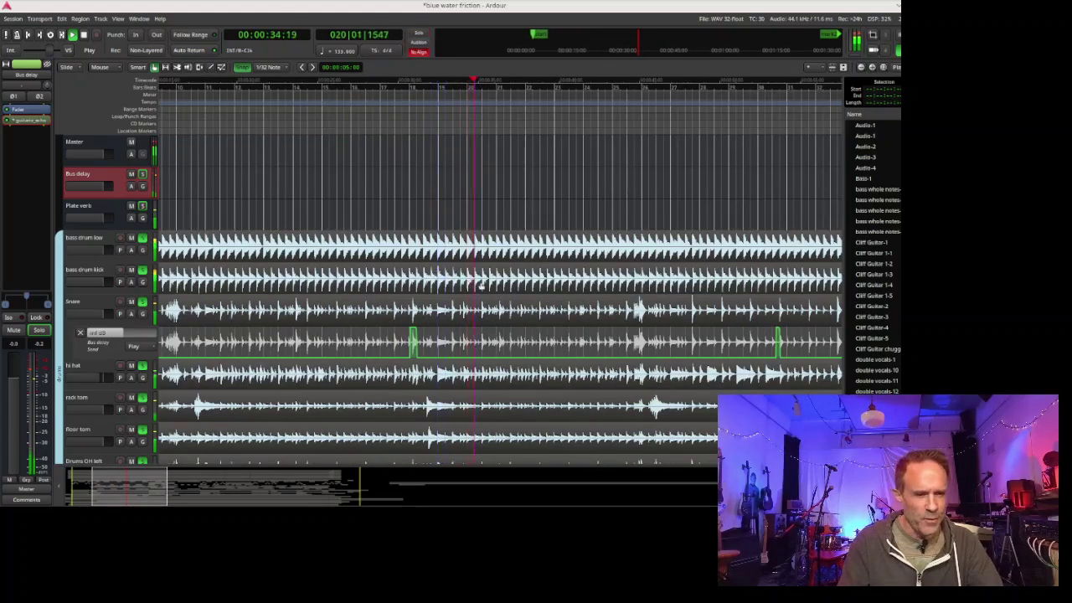
pyautogui.scroll(-2, 484, 281)
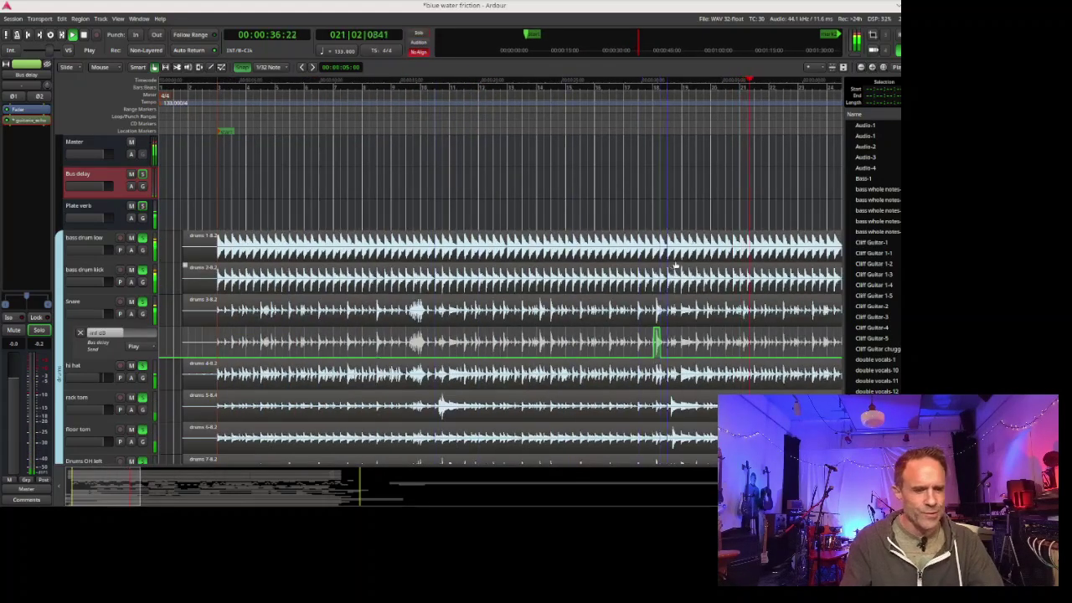
# Step: Jump playback ahead to about 55 seconds, then to a later spot in the song
pyautogui.click(605, 316)
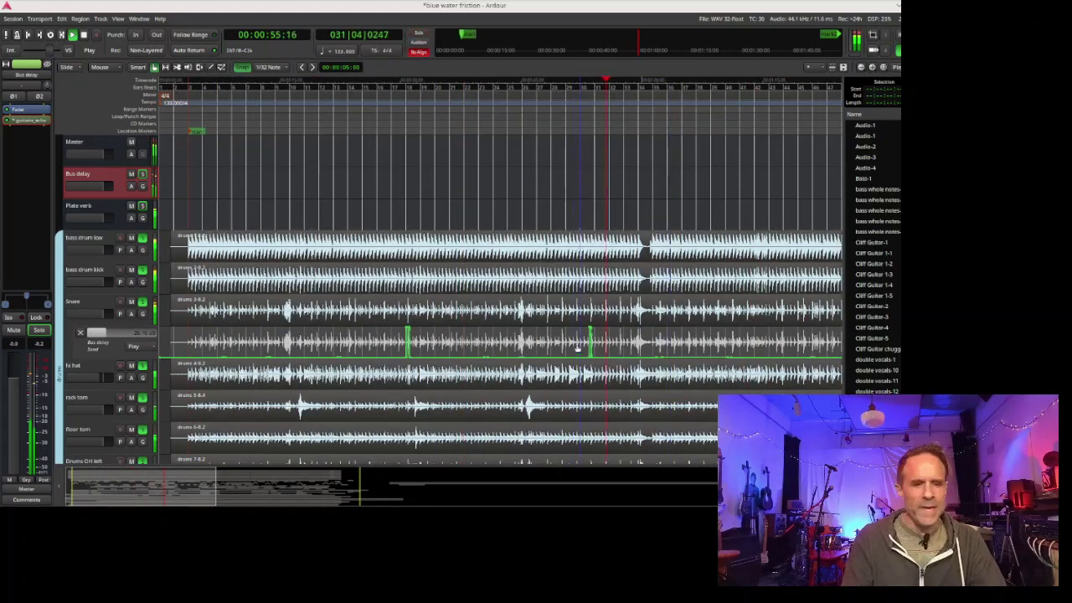
pyautogui.scroll(2, 577, 347)
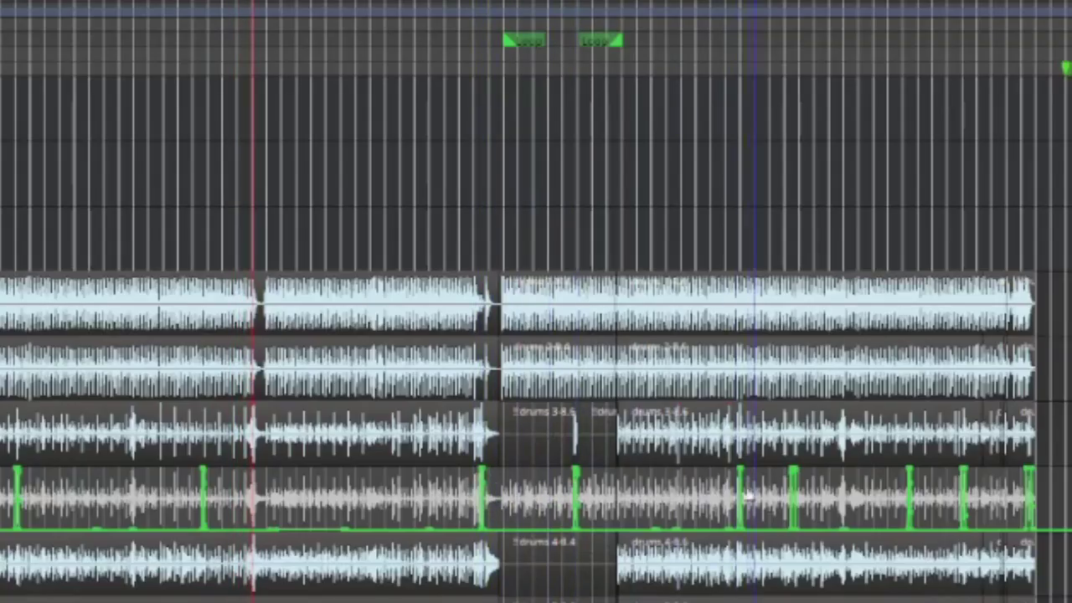
pyautogui.click(484, 30)
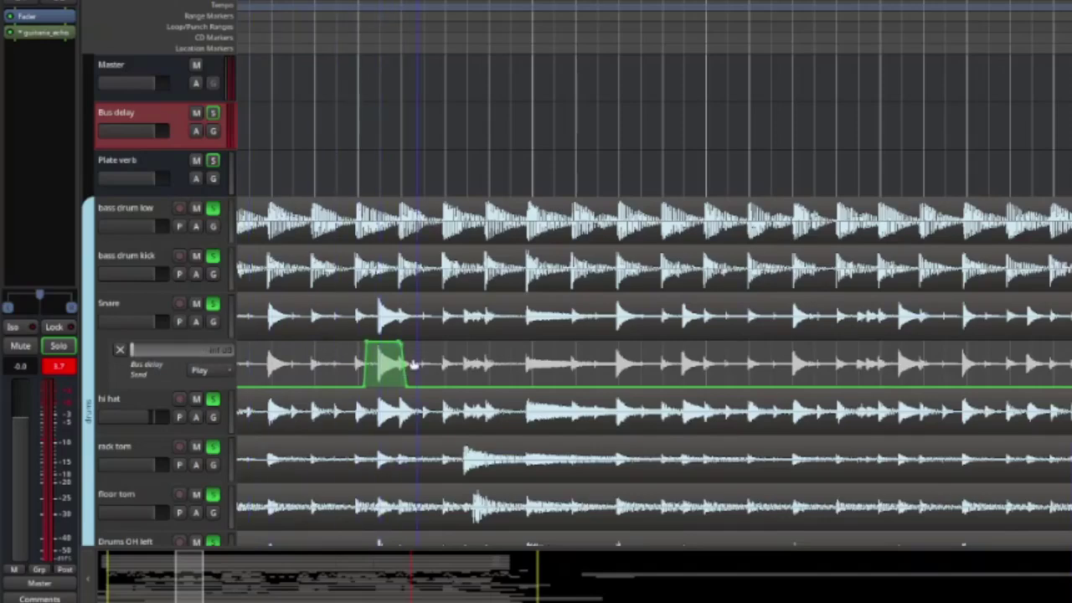
pyautogui.scroll(3, 355, 374)
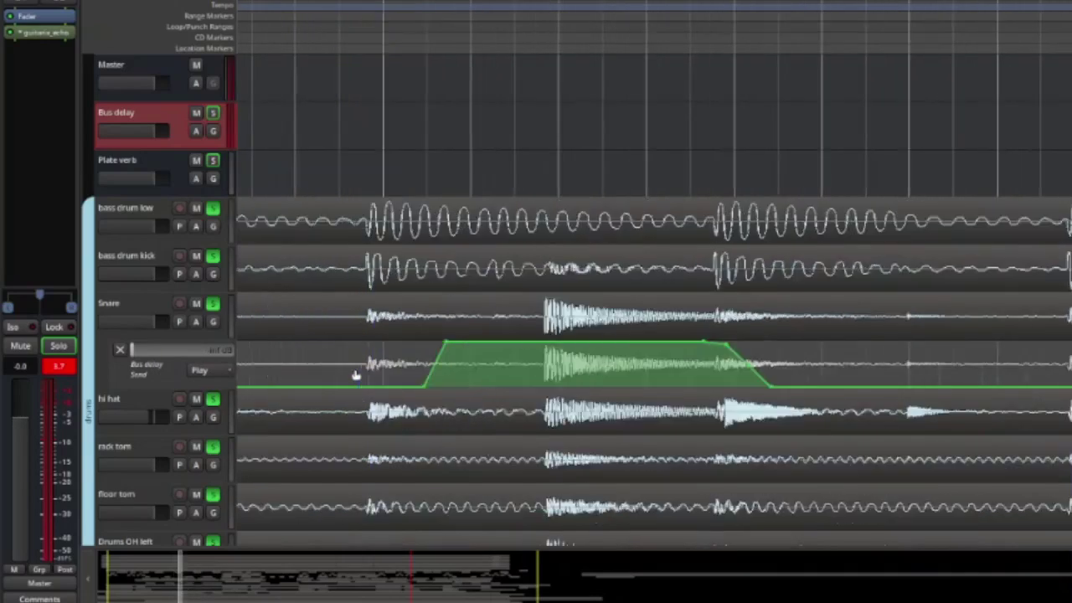
pyautogui.scroll(1, 356, 375)
pyautogui.scroll(-1, 828, 381)
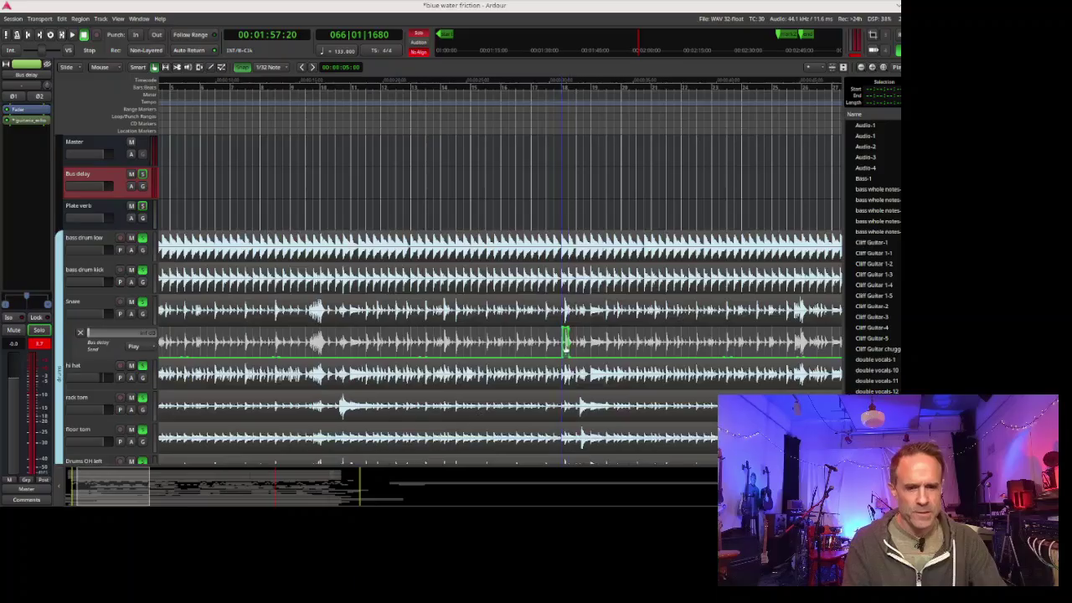
pyautogui.scroll(-2, 754, 376)
pyautogui.scroll(-1, 502, 293)
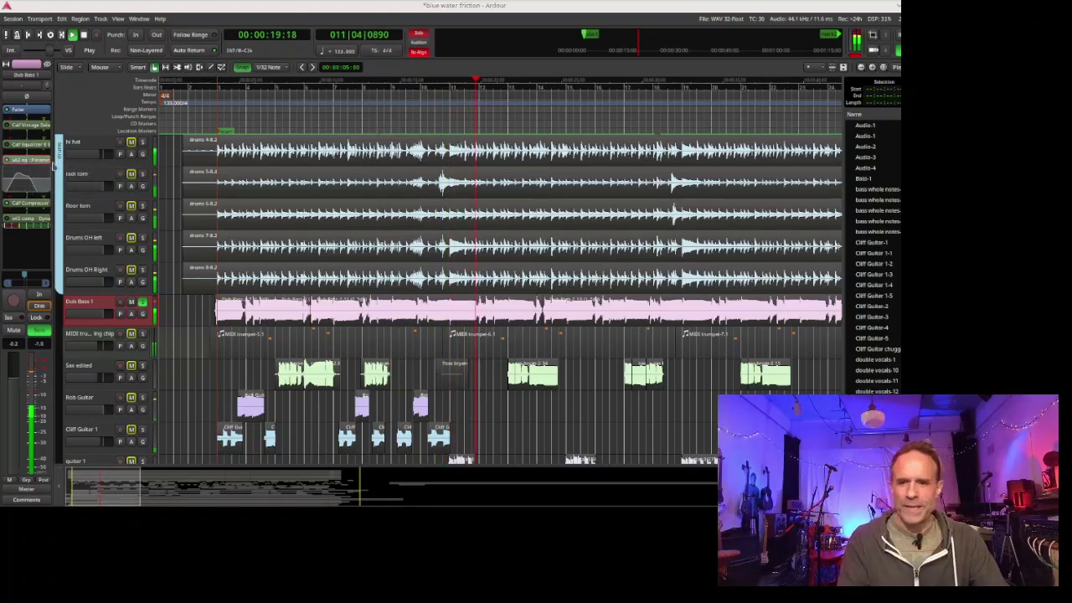
# Step: Open Dub Bass 1's x42-eq (105 Hz high-pass, 883 Hz low-pass) and centre its window
pyautogui.doubleClick(42, 168)
pyautogui.moveTo(814, 8); pyautogui.dragTo(513, 132)
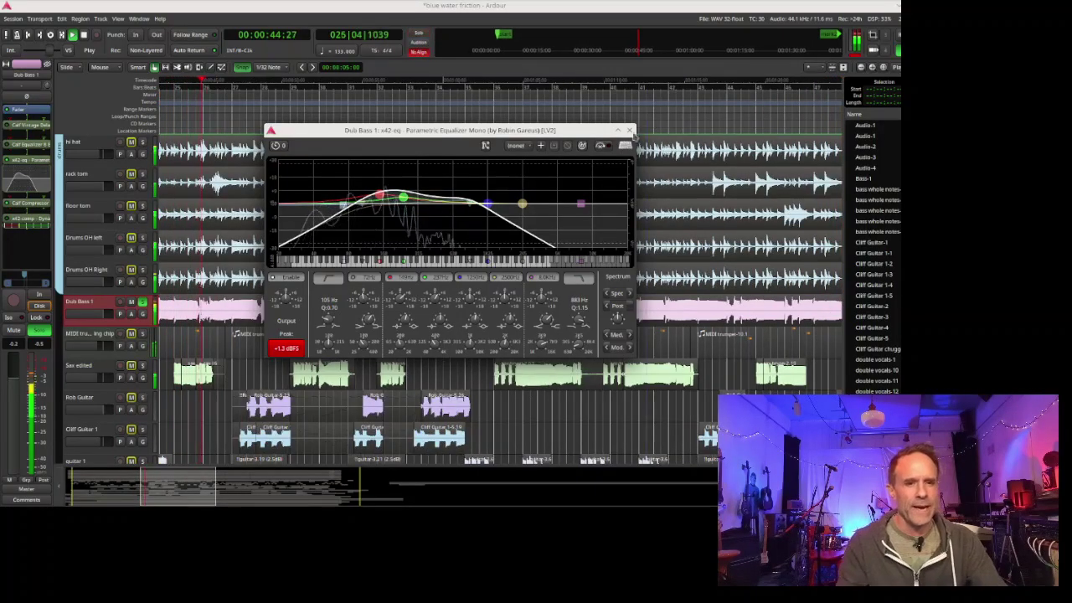
# Step: Close the x42-eq window and zoom the timeline out to show more bars
pyautogui.click(630, 129)
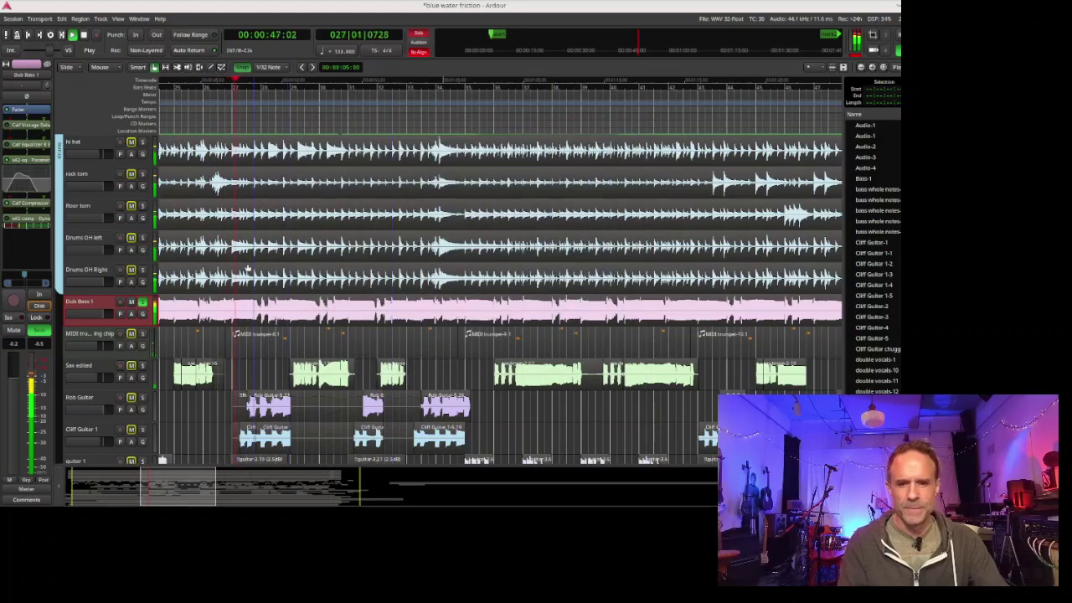
pyautogui.press('-')
pyautogui.press('-')
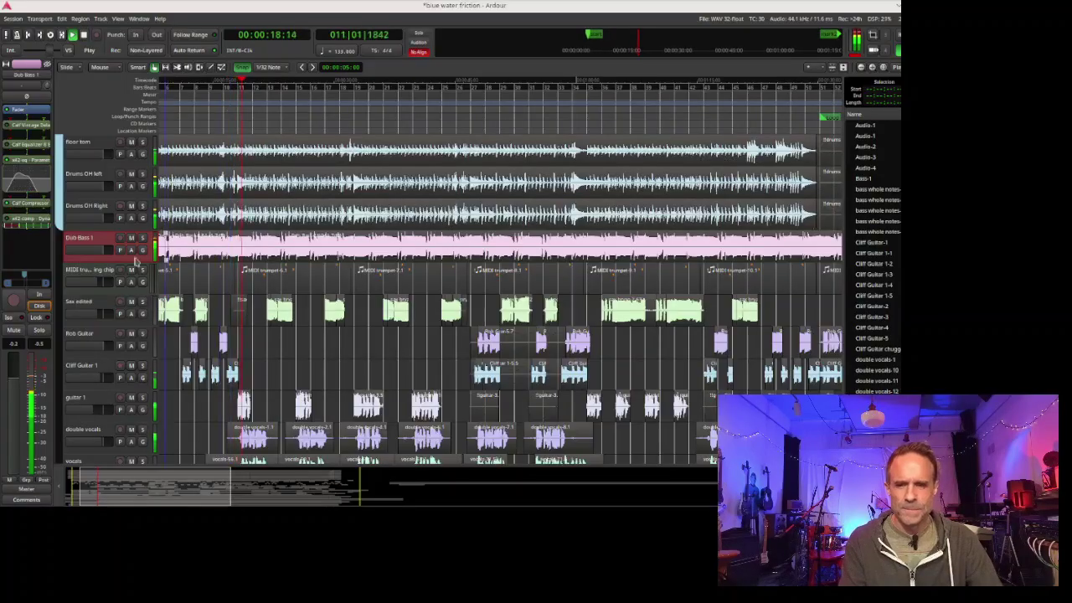
# Step: Solo the MIDI trumpet track, stop playback, and show its Yoshimi Ping Chip comment centred
pyautogui.click(142, 270)
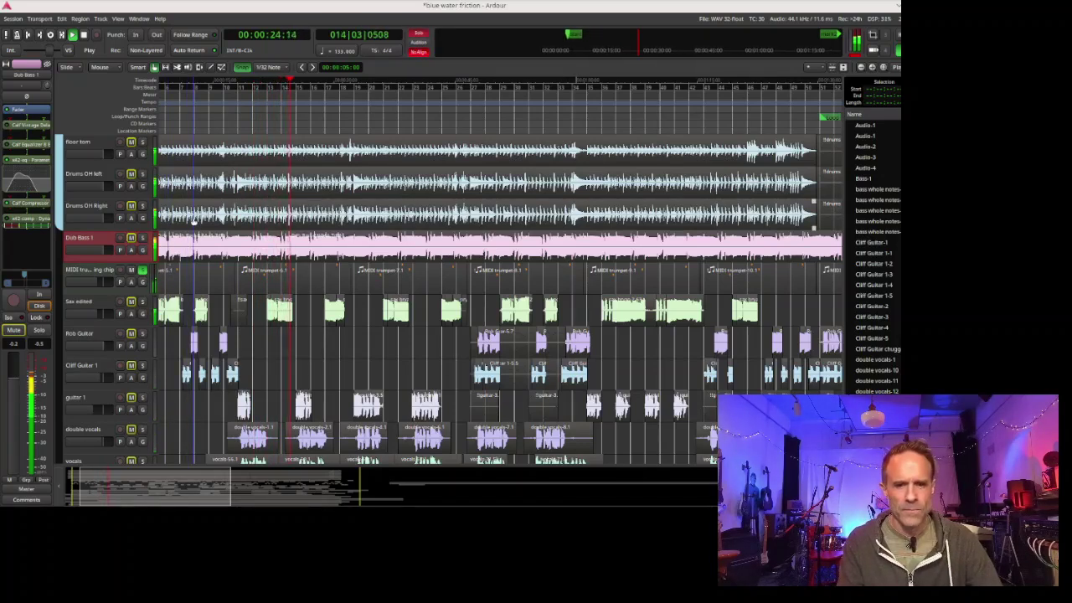
pyautogui.press('space')
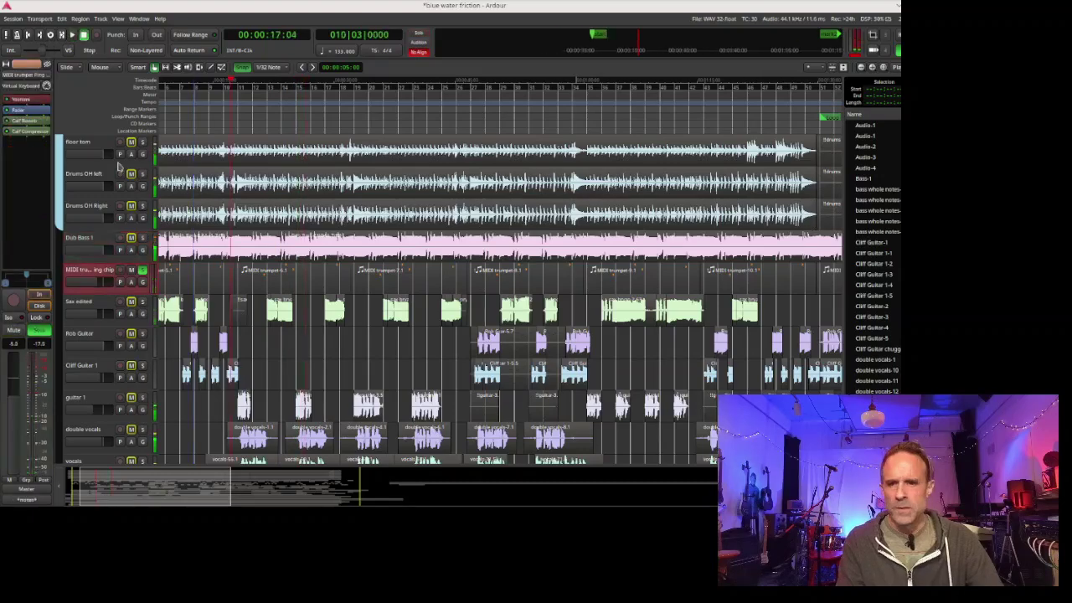
pyautogui.click(28, 500)
pyautogui.moveTo(96, 405); pyautogui.dragTo(389, 160)
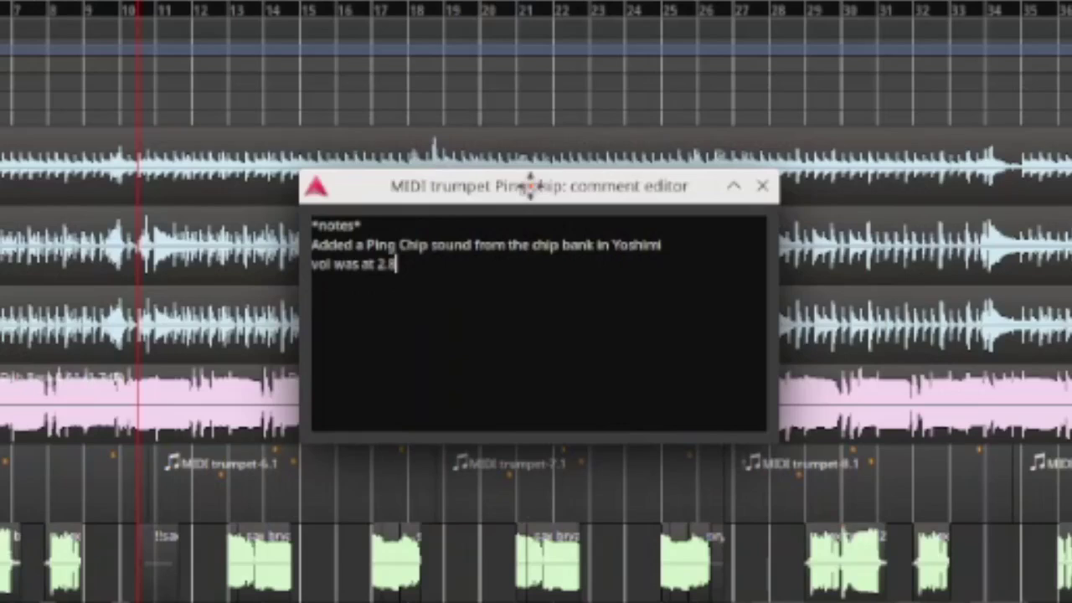
# Step: Close the MIDI trumpet Ping chip comment editor, back to the session editor
pyautogui.click(448, 265)
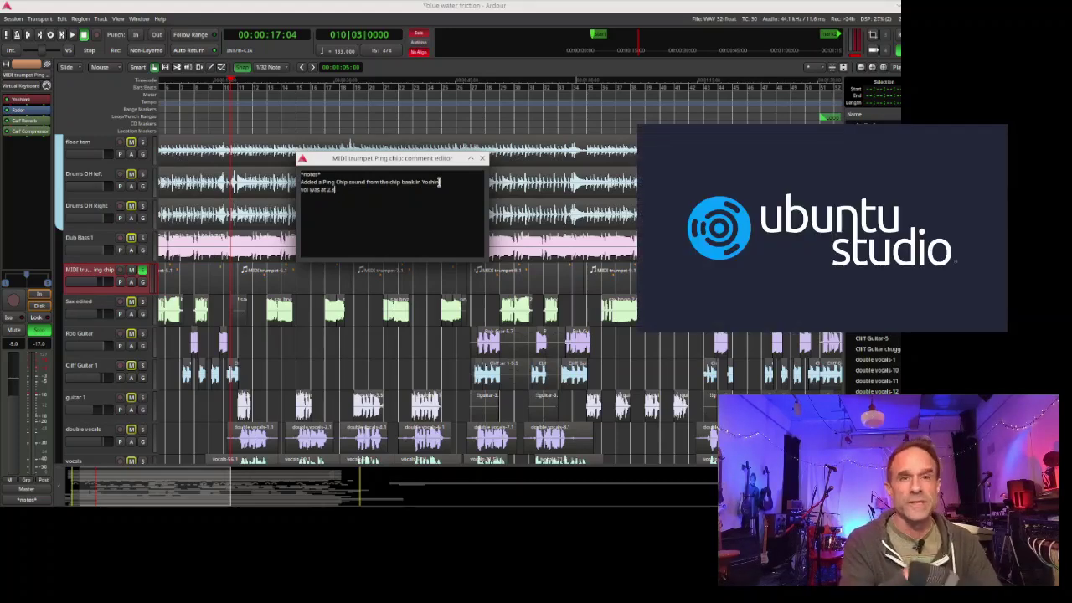
pyautogui.click(481, 159)
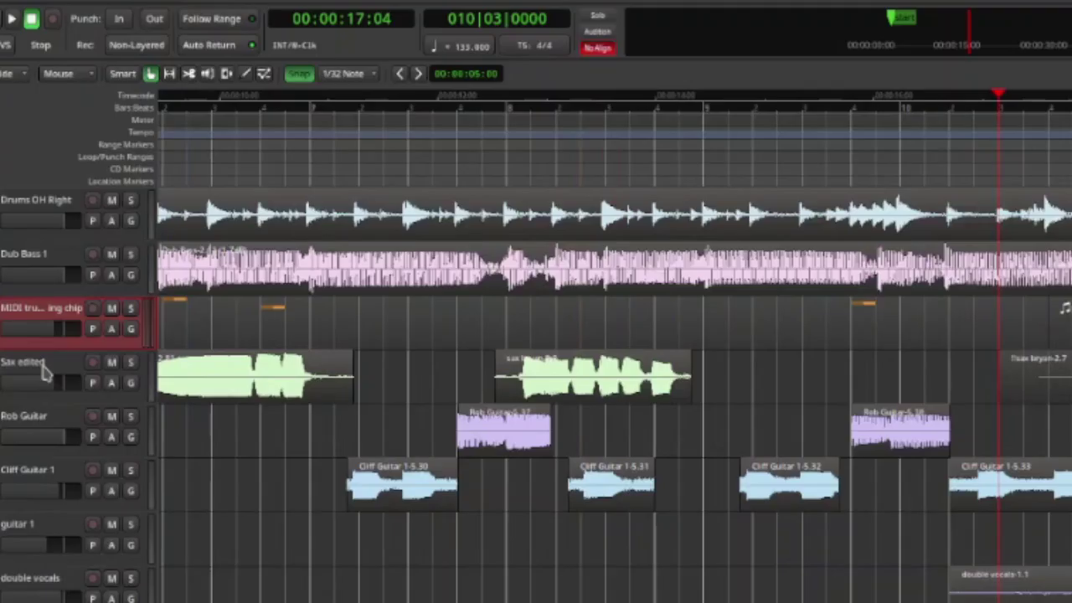
# Step: Select the Sax edited track and scroll down to the vocals, sax bryan, trumpet and guitar tracks
pyautogui.click(46, 373)
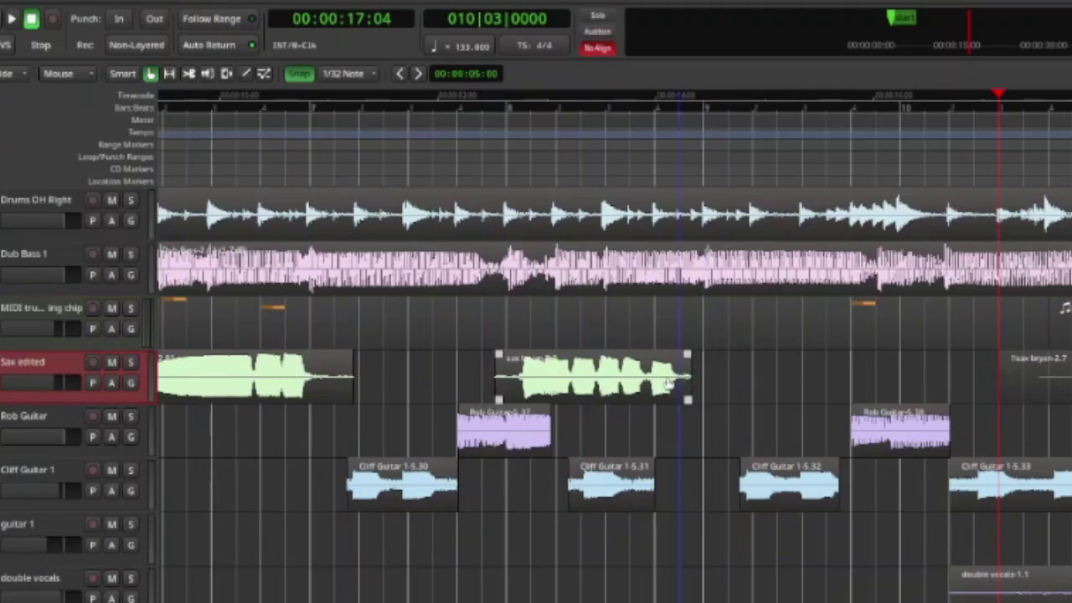
pyautogui.scroll(-2, 670, 383)
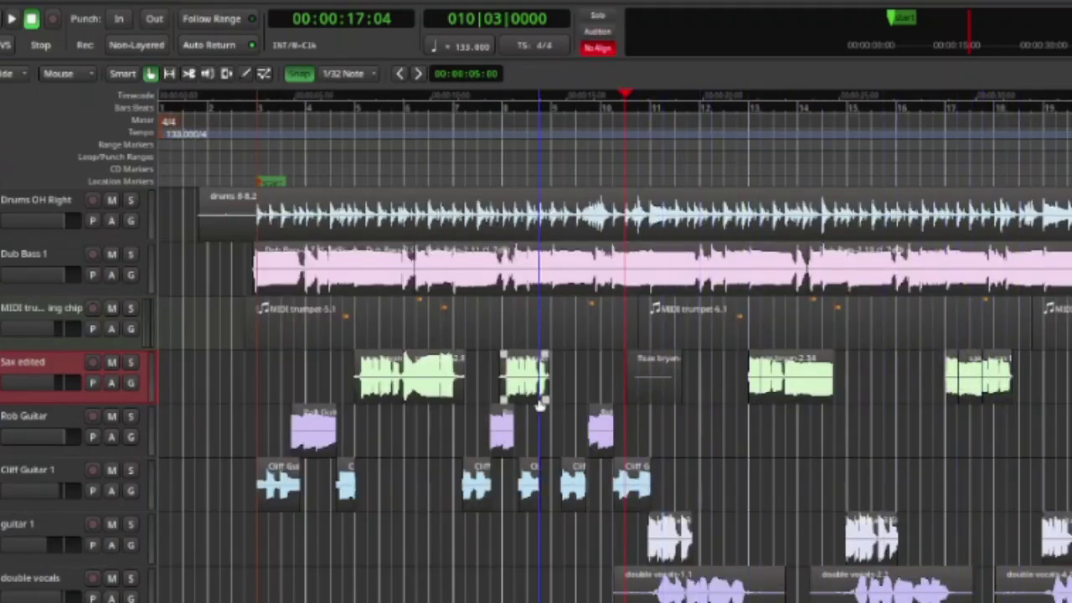
pyautogui.scroll(-5, 532, 400)
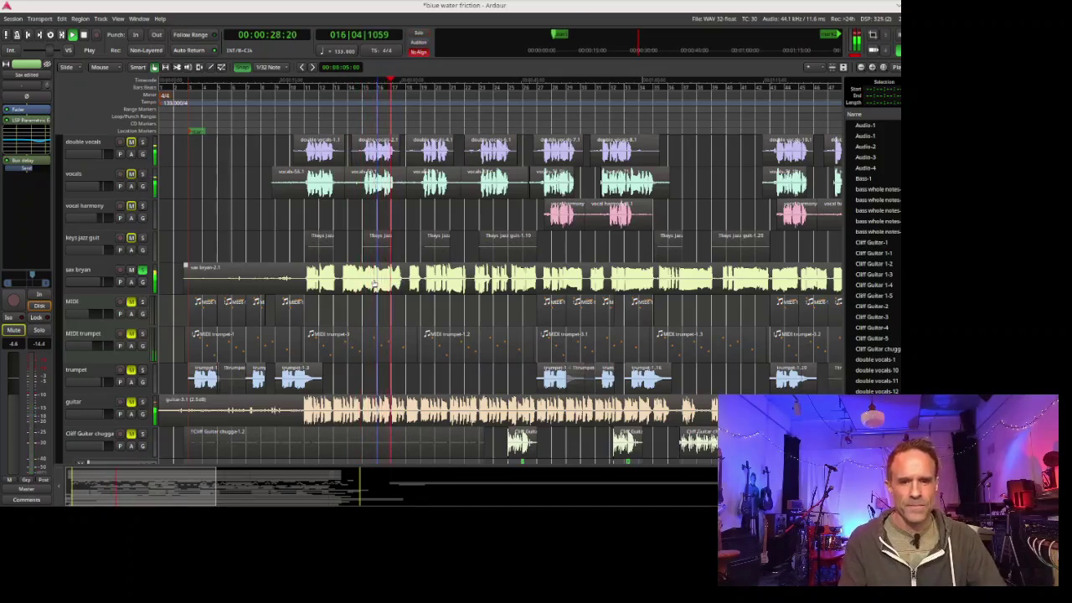
# Step: Resume playback of the song and scroll the timeline to the right
pyautogui.press('space')
pyautogui.hscroll(15, 373, 283)
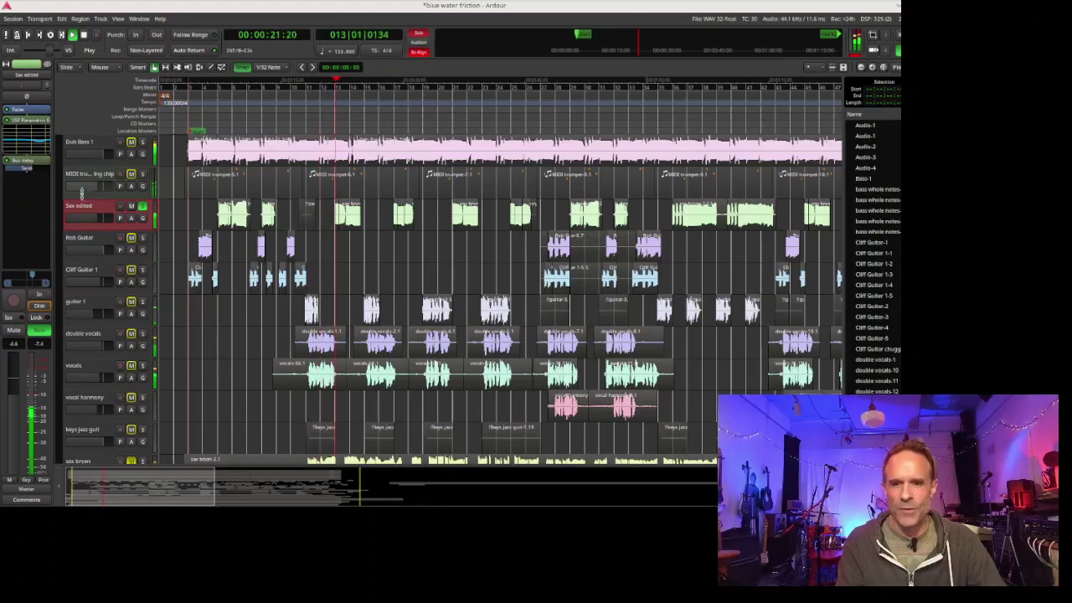
# Step: Scroll up to select the Bus delay bus, then back down to the drum, bass, sax and guitar tracks
pyautogui.scroll(8, 83, 188)
pyautogui.scroll(3, 82, 188)
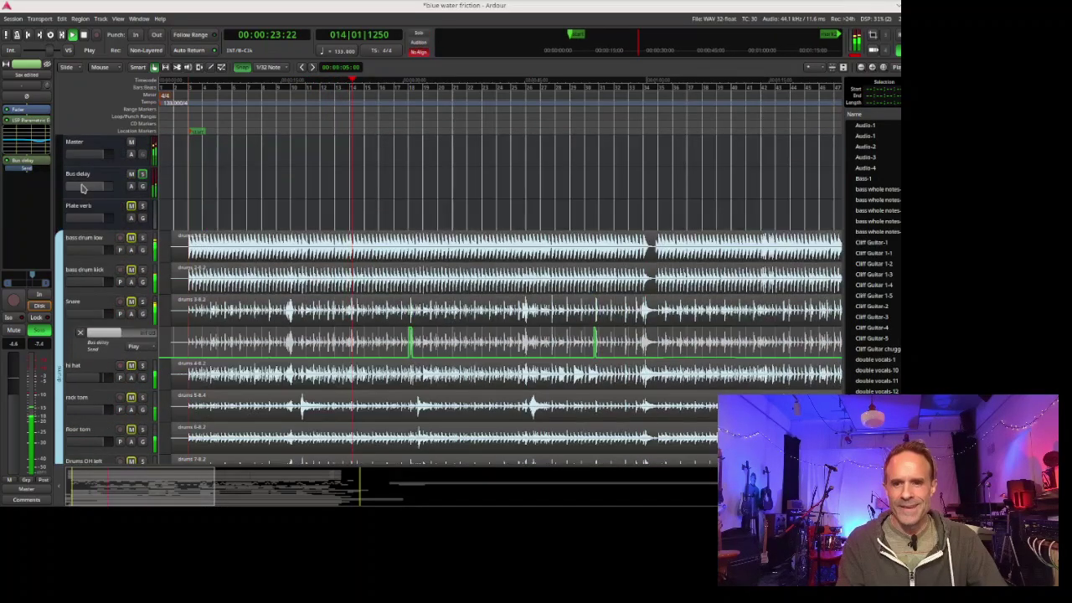
pyautogui.click(87, 179)
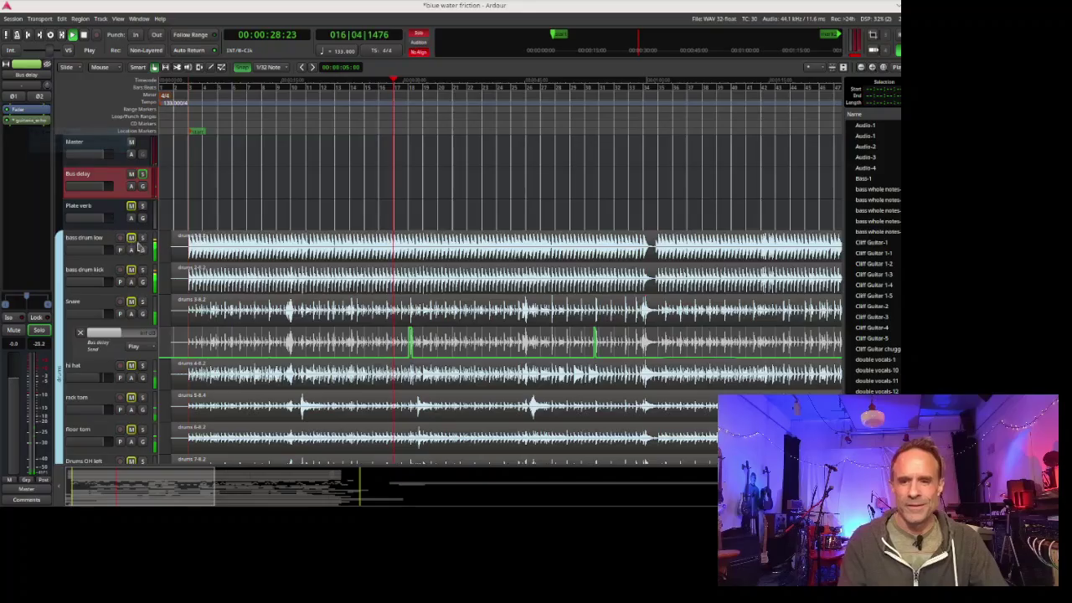
pyautogui.scroll(-3, 611, 478)
pyautogui.scroll(-8, 331, 260)
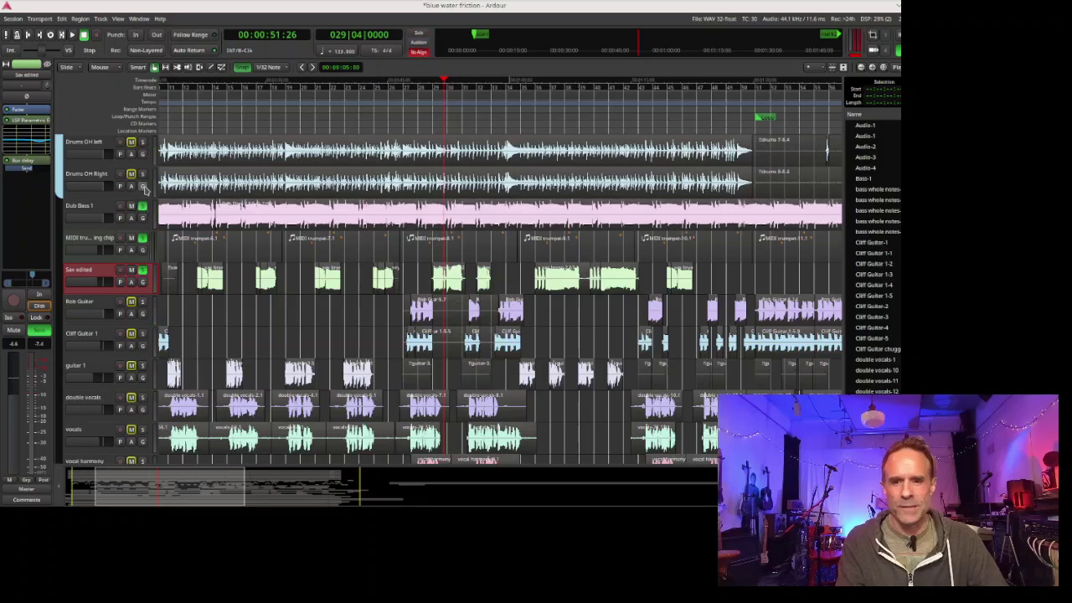
# Step: Play the arrangement from bar 29 until playback stops around 00:01:03
pyautogui.press('space')
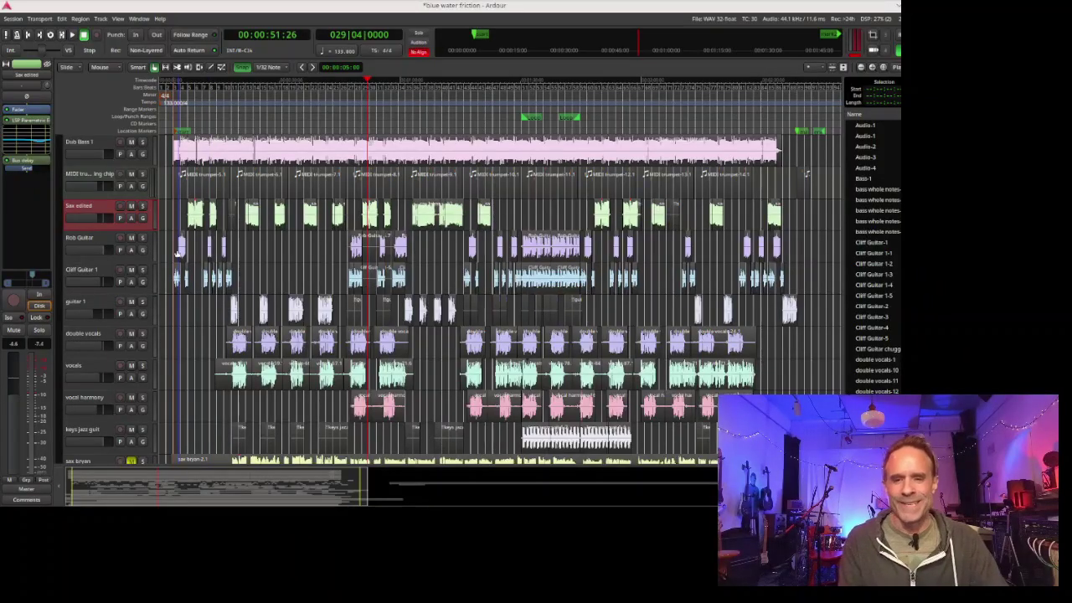
# Step: Review the effect chains of Rob Guitar, Cliff Guitar 1 and guitar 1, adjusting timeline zoom
pyautogui.press('=')
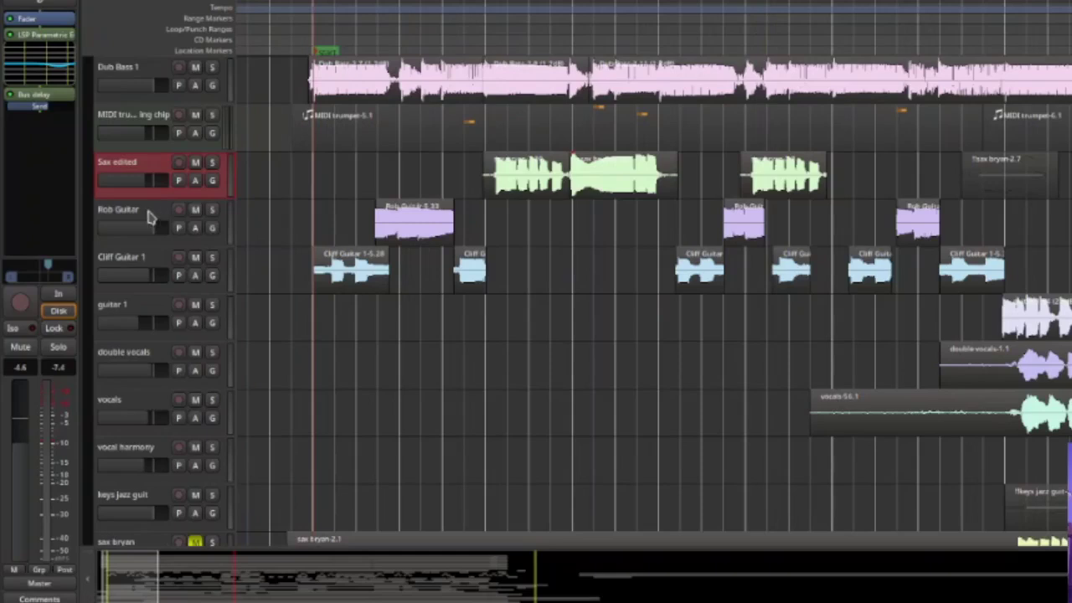
pyautogui.click(151, 217)
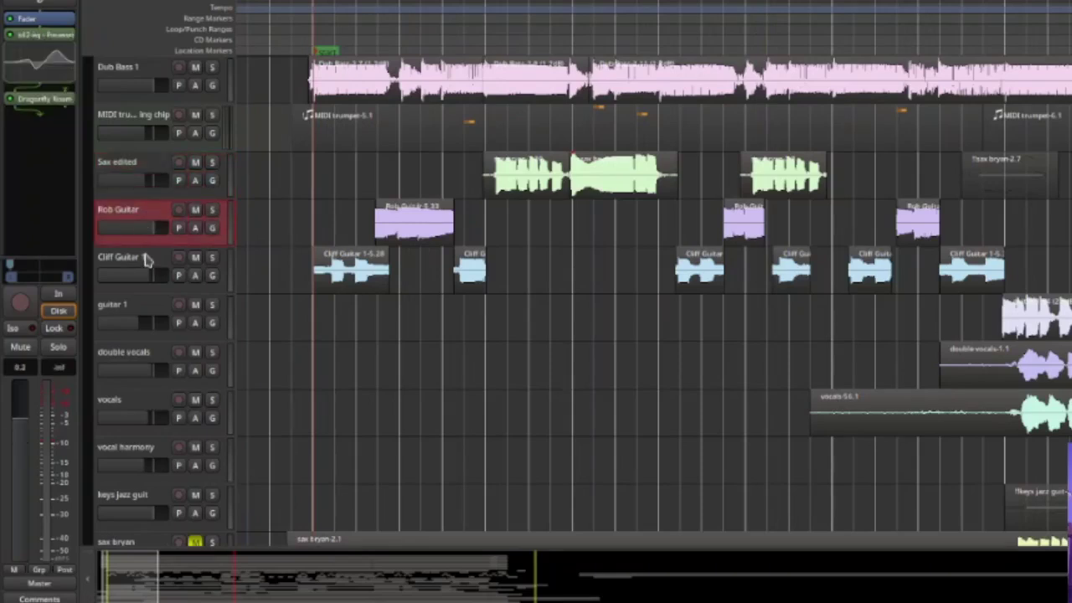
pyautogui.click(147, 259)
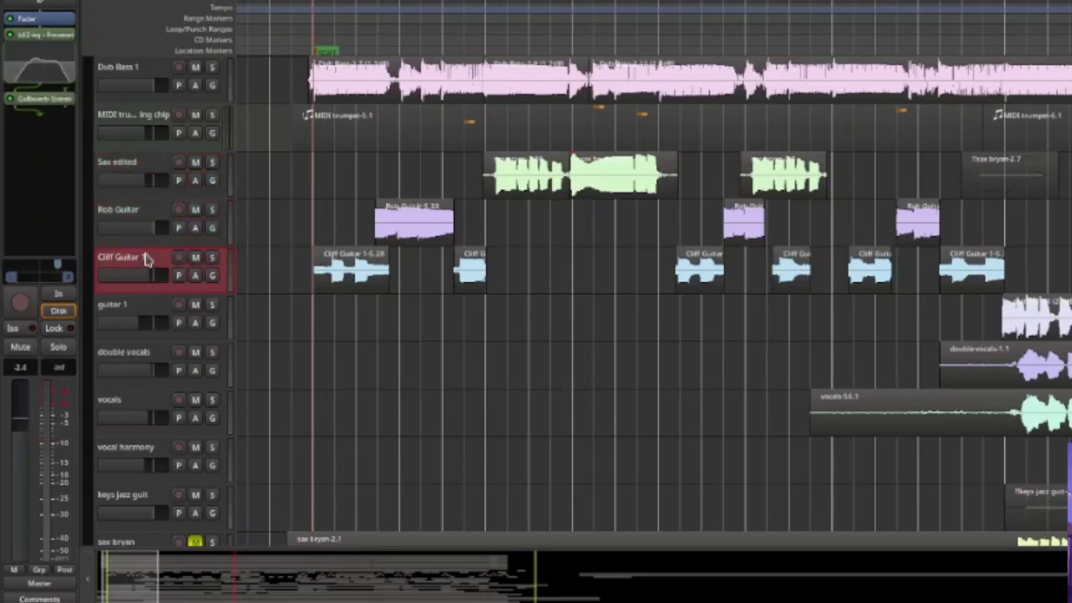
pyautogui.click(151, 308)
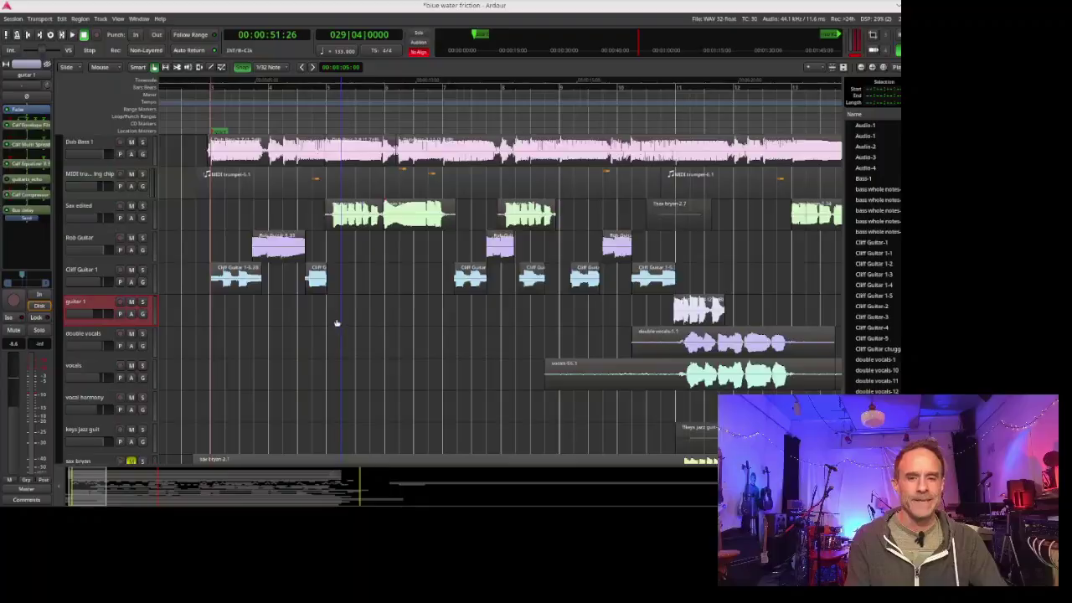
pyautogui.press('-')
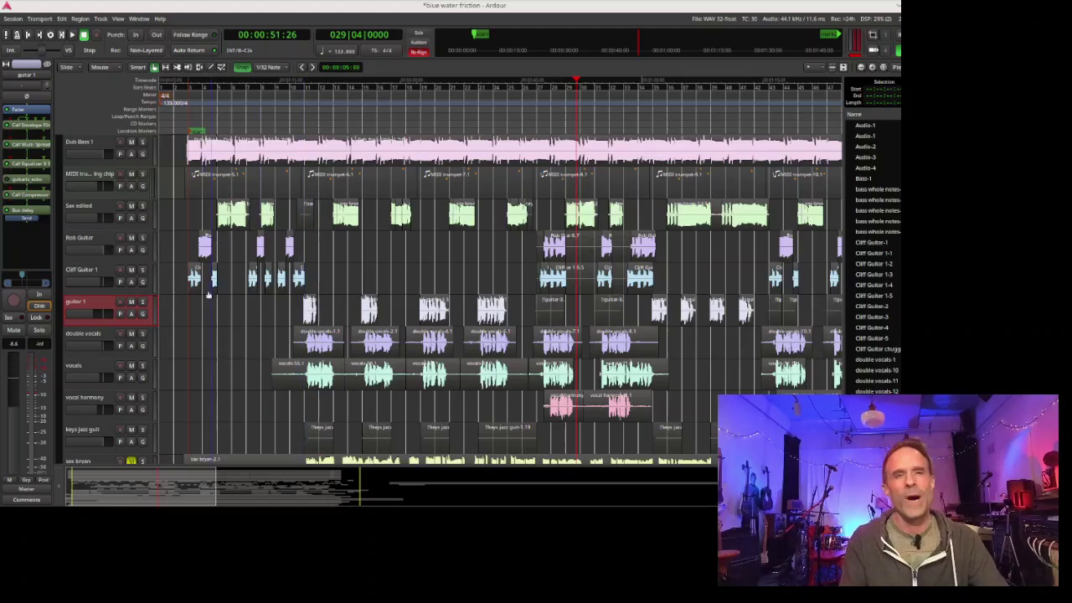
pyautogui.press('=')
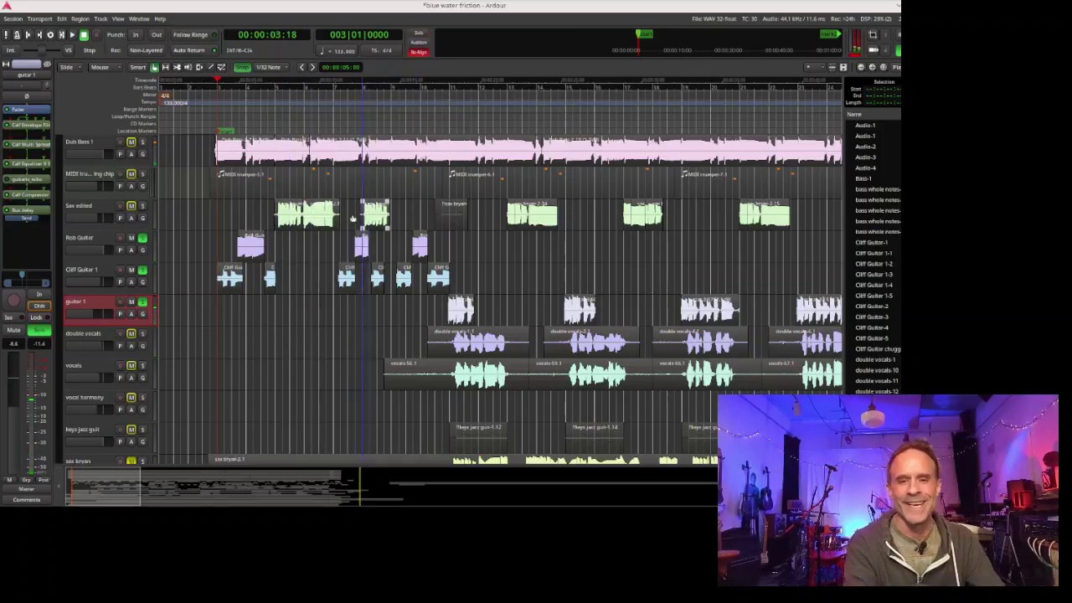
# Step: Toggle solo on Rob Guitar and move the playhead to about 00:00:17
pyautogui.click(142, 238)
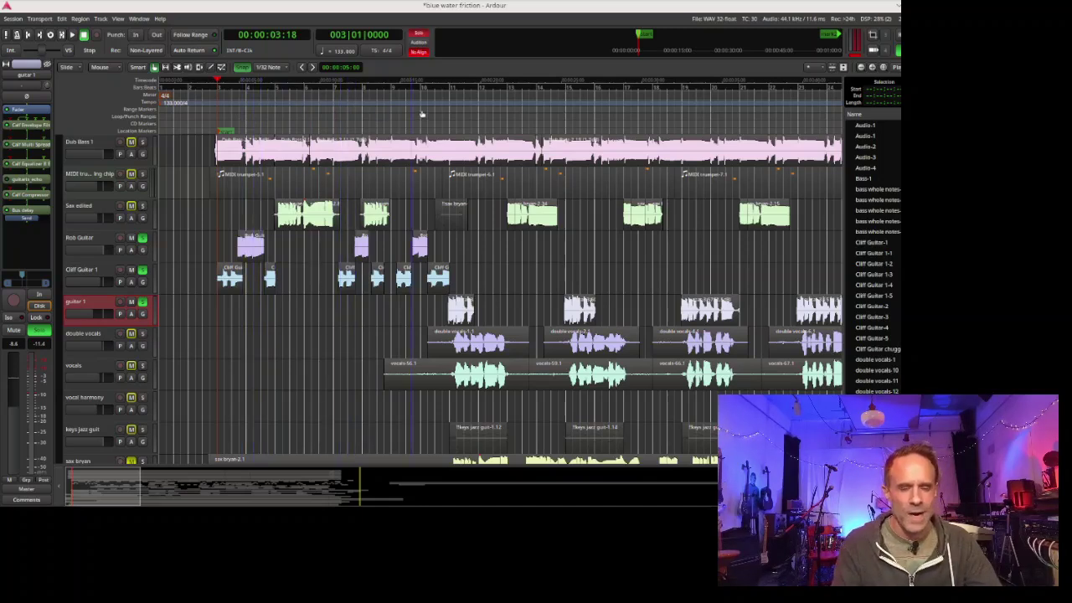
pyautogui.click(443, 110)
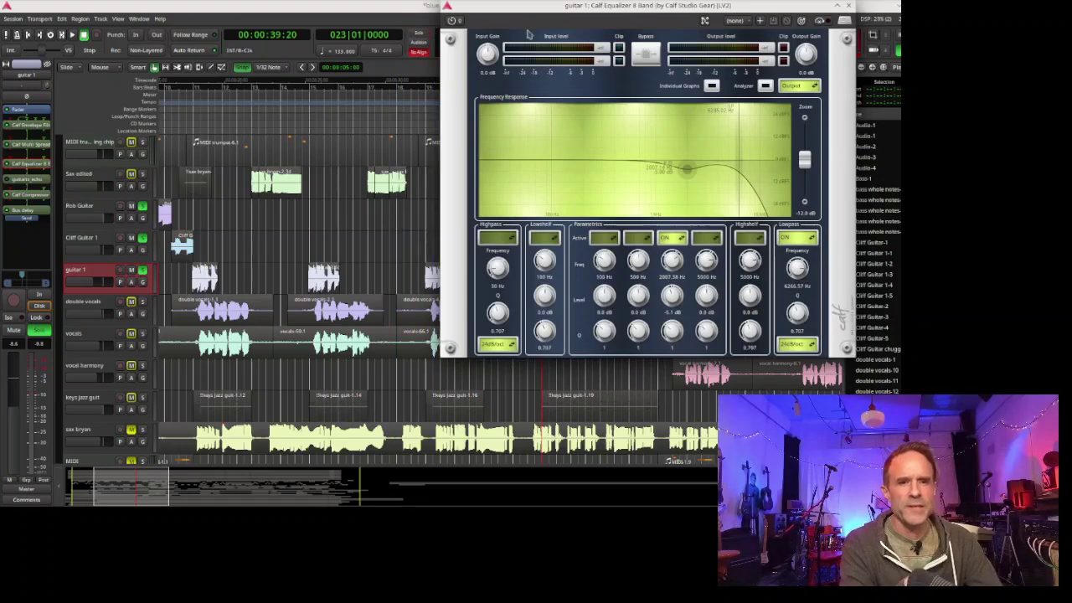
# Step: Shift guitar 1's Calf Equalizer 8 Band window aside, then close it
pyautogui.moveTo(592, 5); pyautogui.dragTo(405, 41)
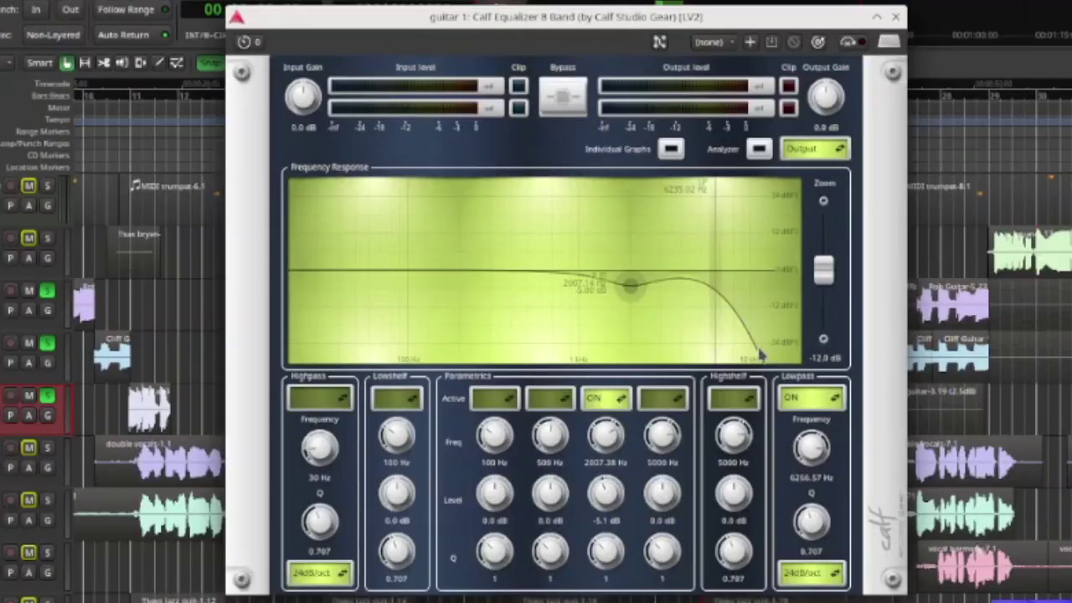
pyautogui.click(893, 15)
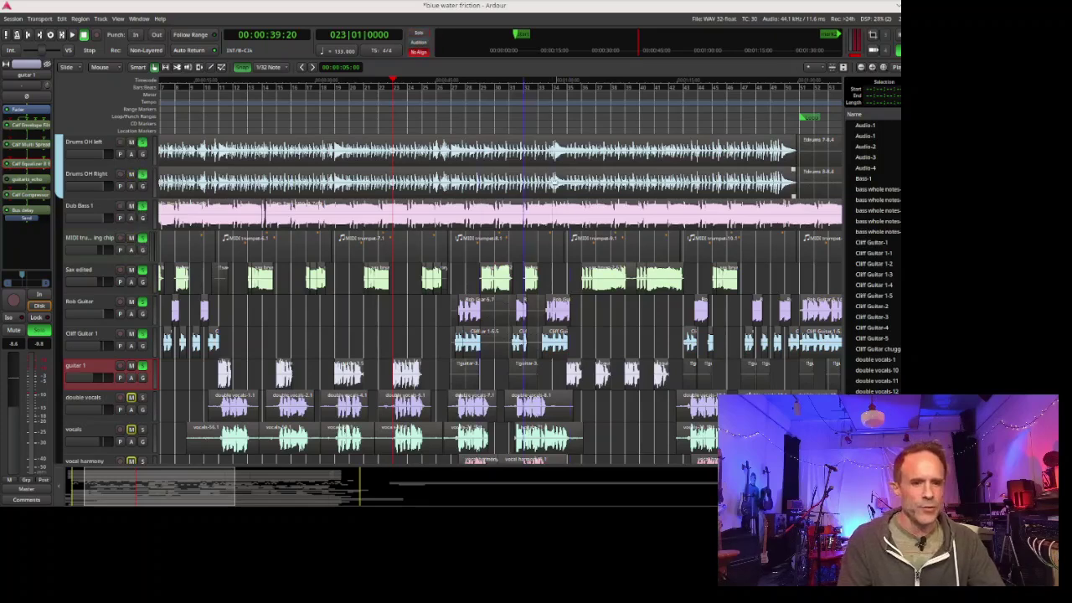
# Step: Play the session from bar 35, about 00:01:01
pyautogui.click(569, 113)
pyautogui.press('space')
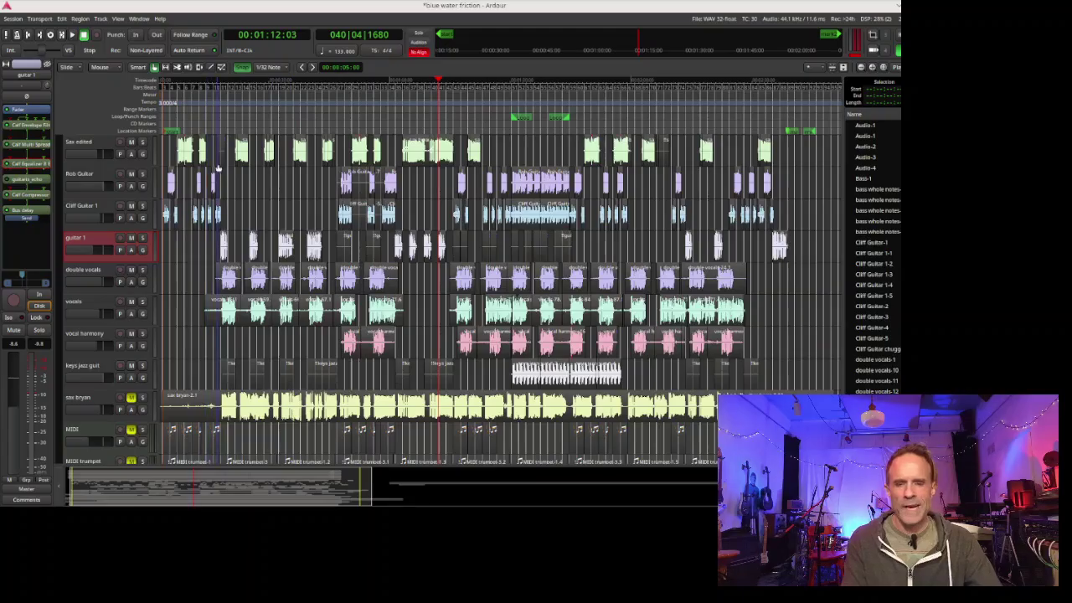
# Step: Play from about 17 seconds in, then stop
pyautogui.click(216, 104)
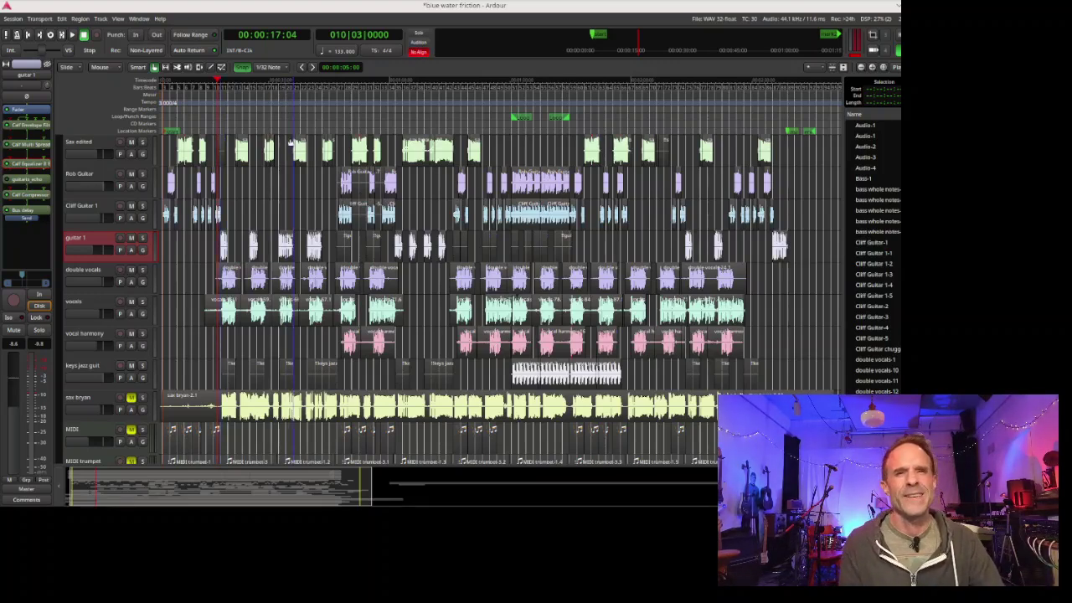
pyautogui.press('space')
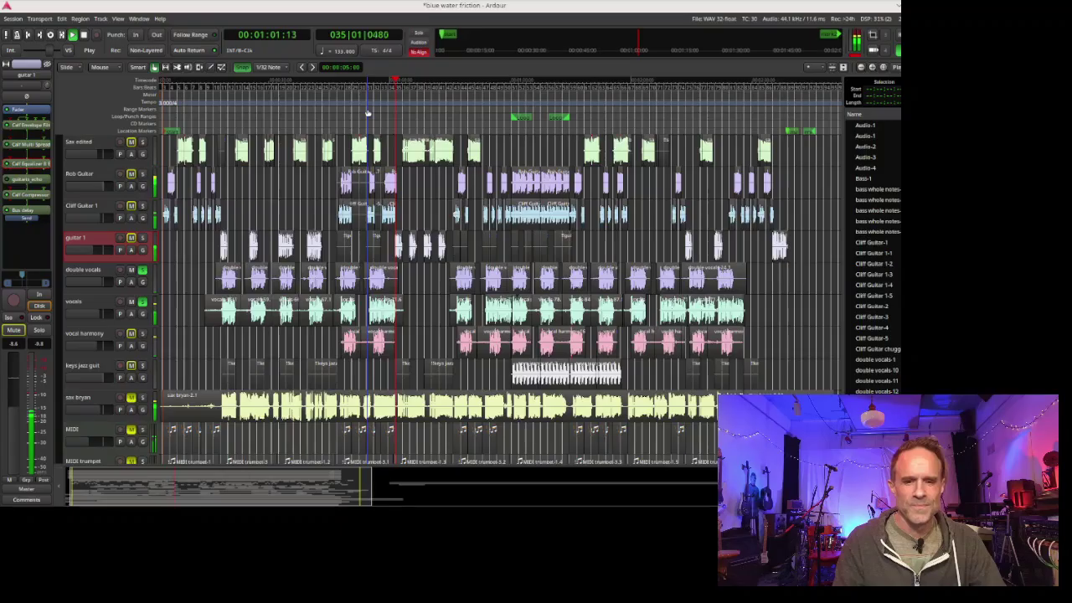
pyautogui.press('space')
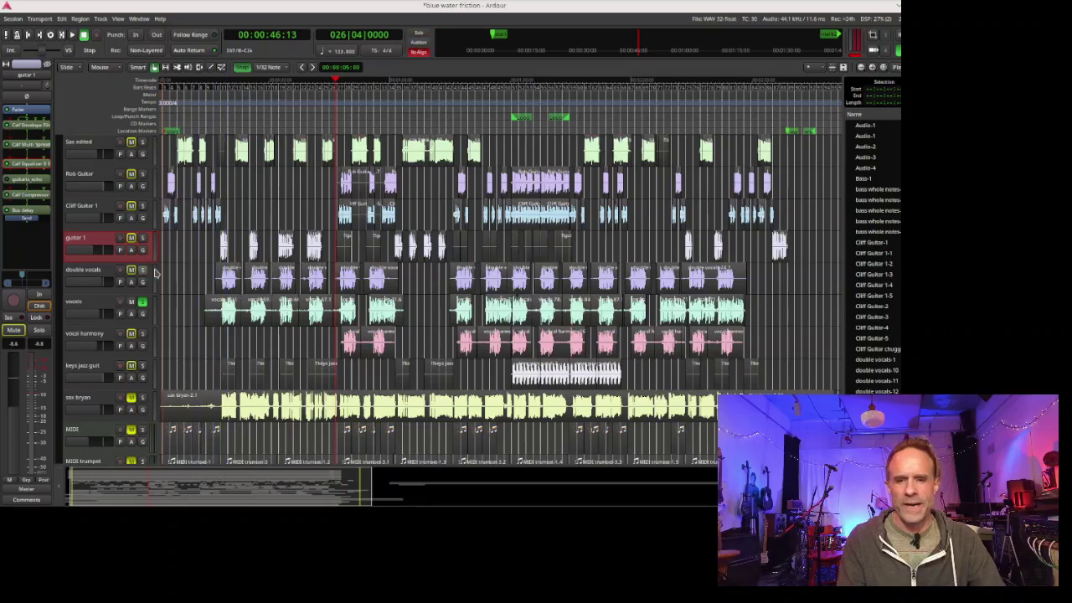
# Step: Replay the vocals from 00:00:17:29 and show the vocals track's effects chain
pyautogui.click(220, 125)
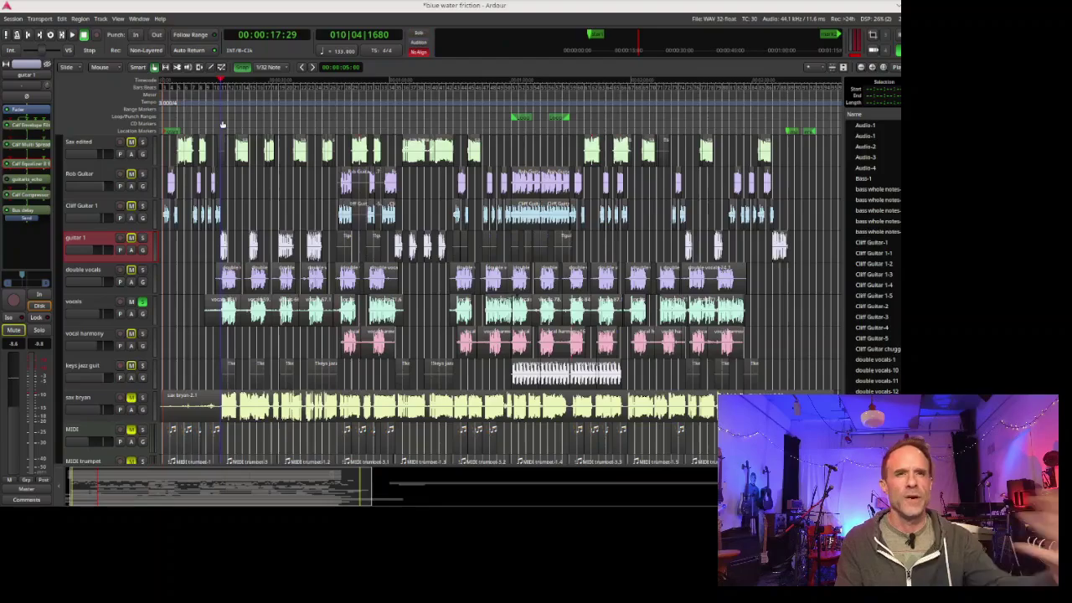
pyautogui.press('space')
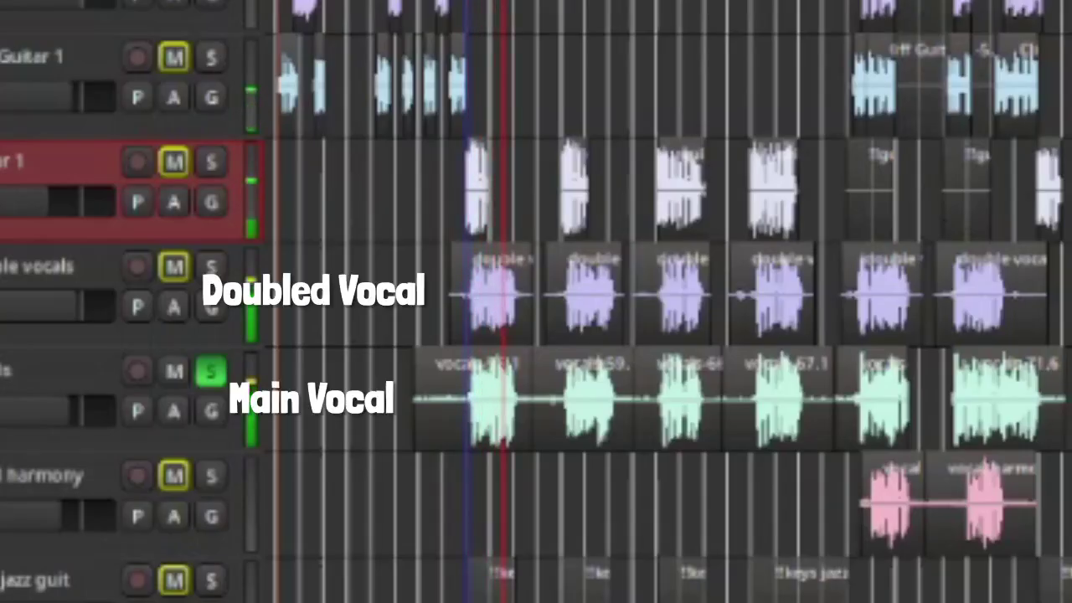
pyautogui.press('space')
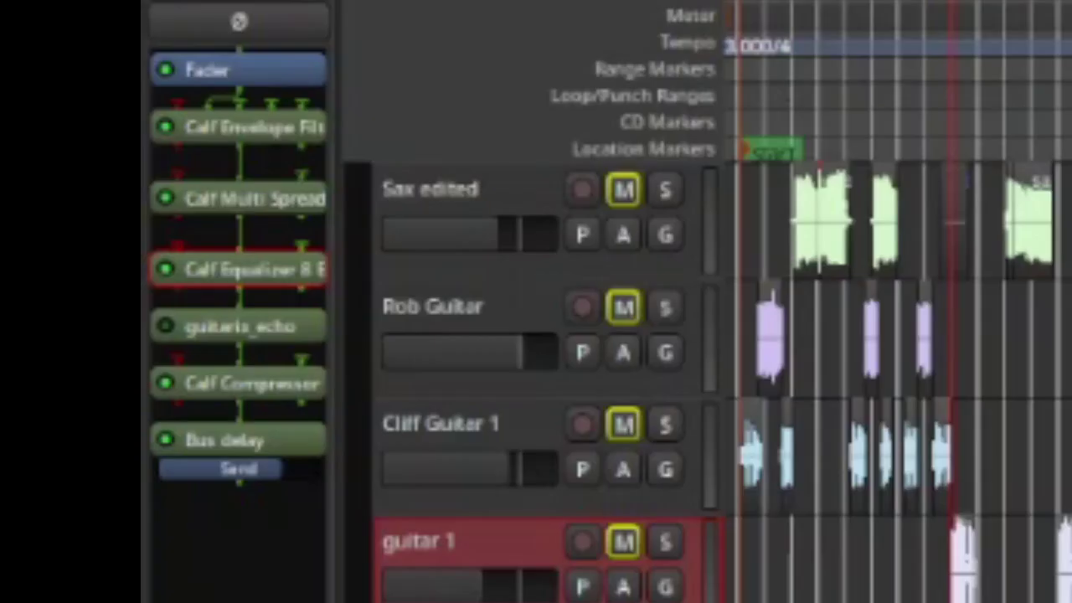
pyautogui.click(95, 305)
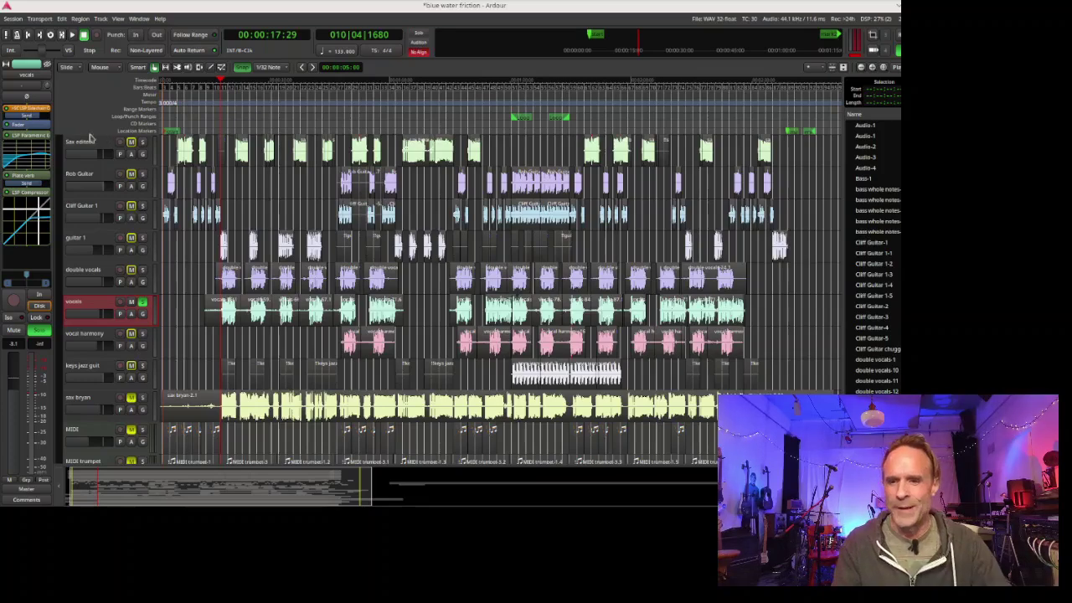
# Step: Inspect the vocals' LSP Parametric Equalizer curve, close it, and play from 00:00:17:29
pyautogui.doubleClick(35, 143)
pyautogui.moveTo(729, 7); pyautogui.dragTo(576, 33)
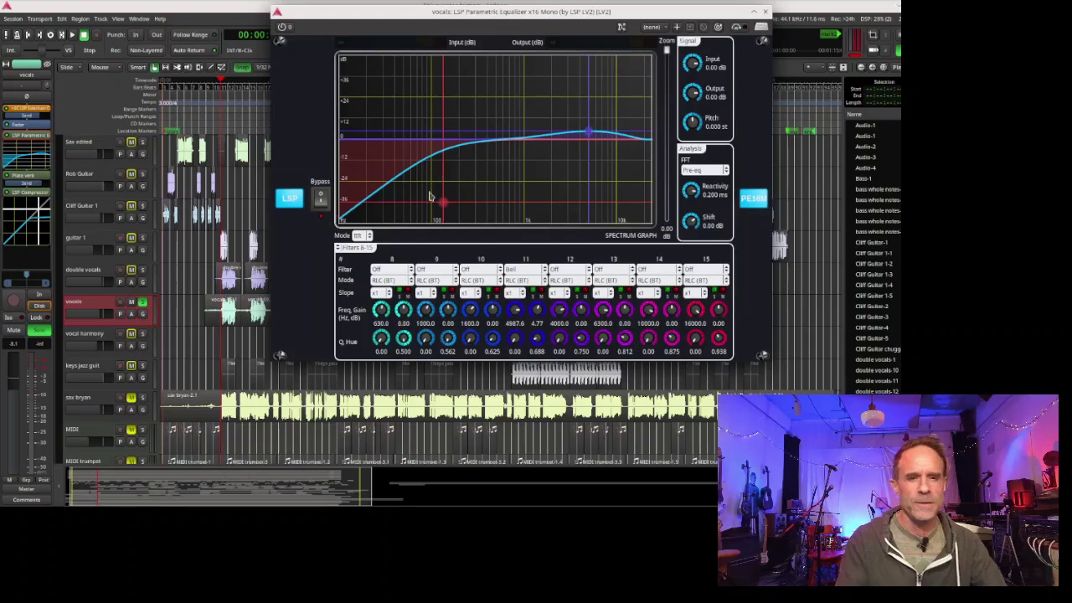
pyautogui.hotkey('ctrl', 'w')
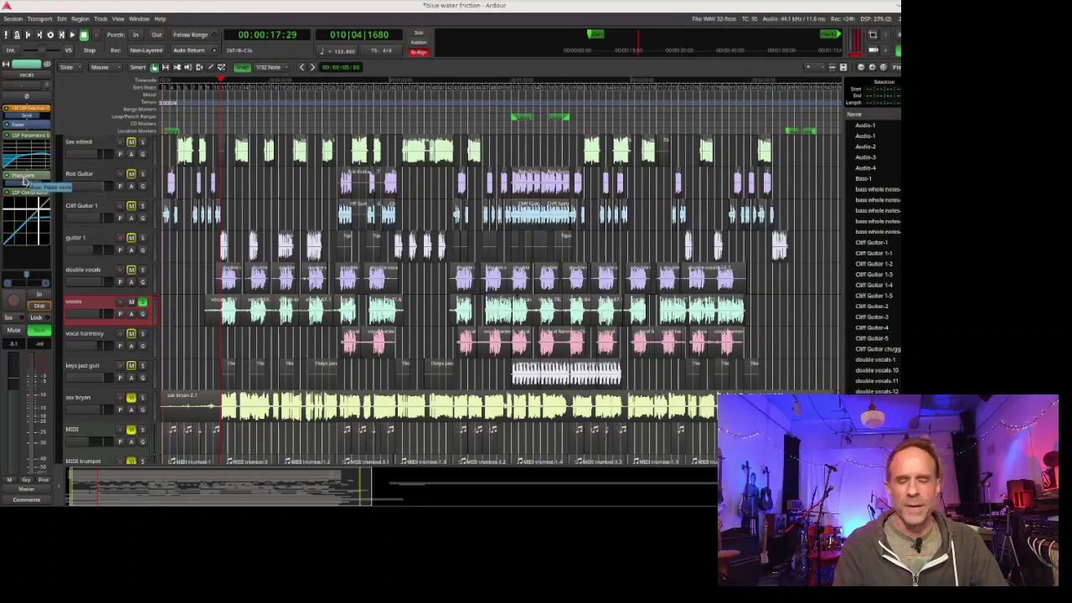
pyautogui.press('space')
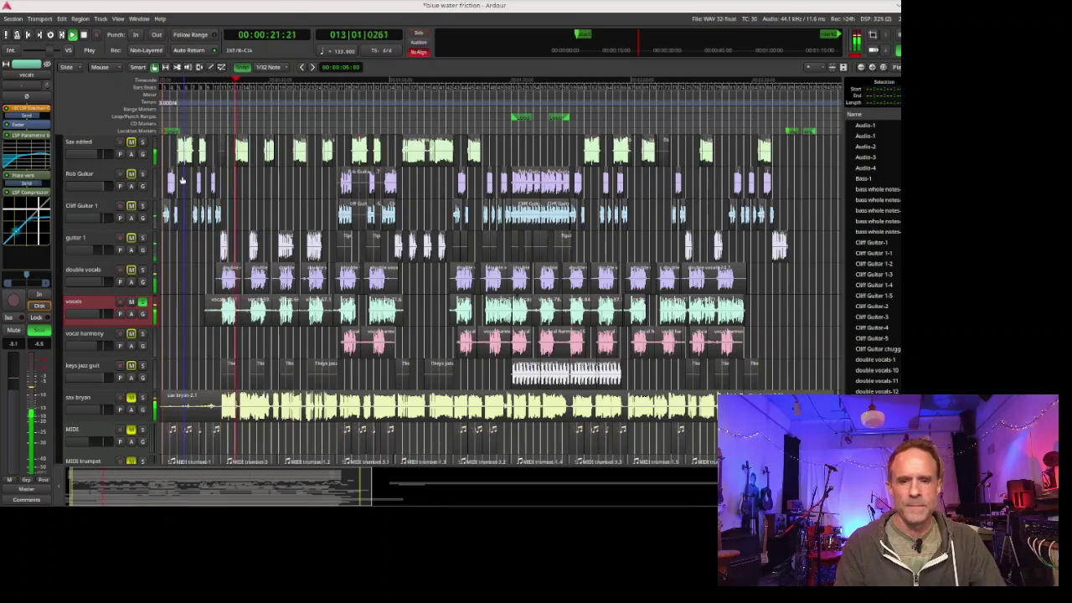
# Step: Solo the double vocals track, play from bar 50, and unsolo the main vocals
pyautogui.press('space')
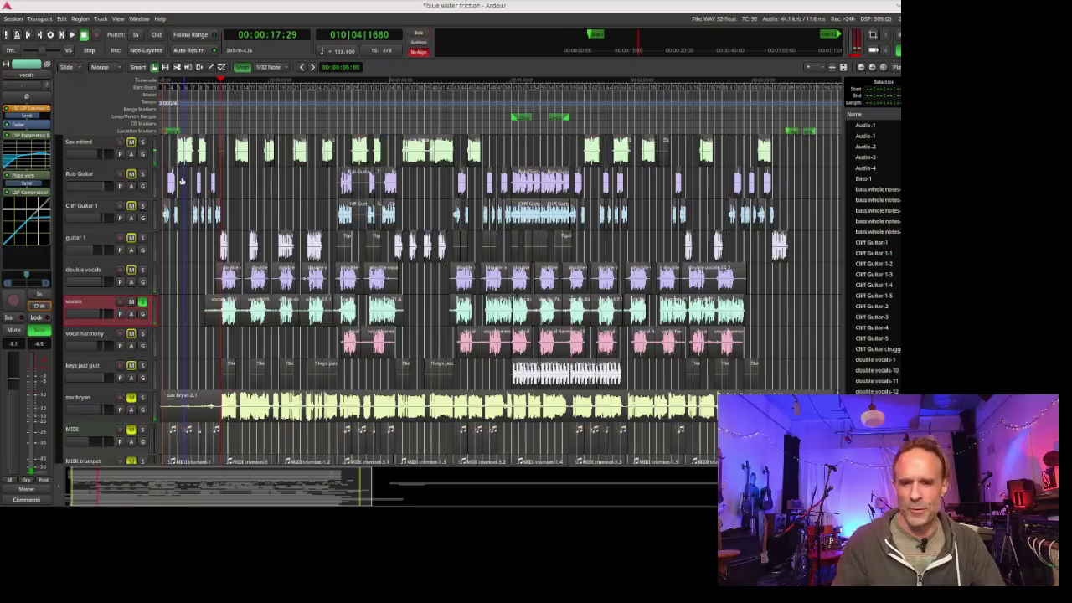
pyautogui.click(146, 273)
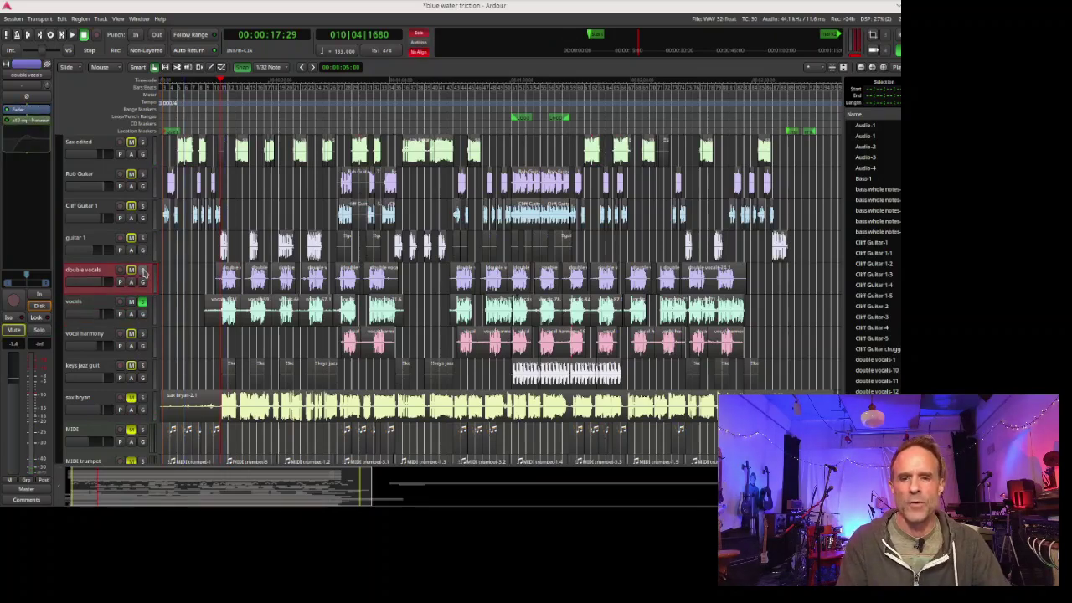
pyautogui.click(142, 269)
pyautogui.press('space')
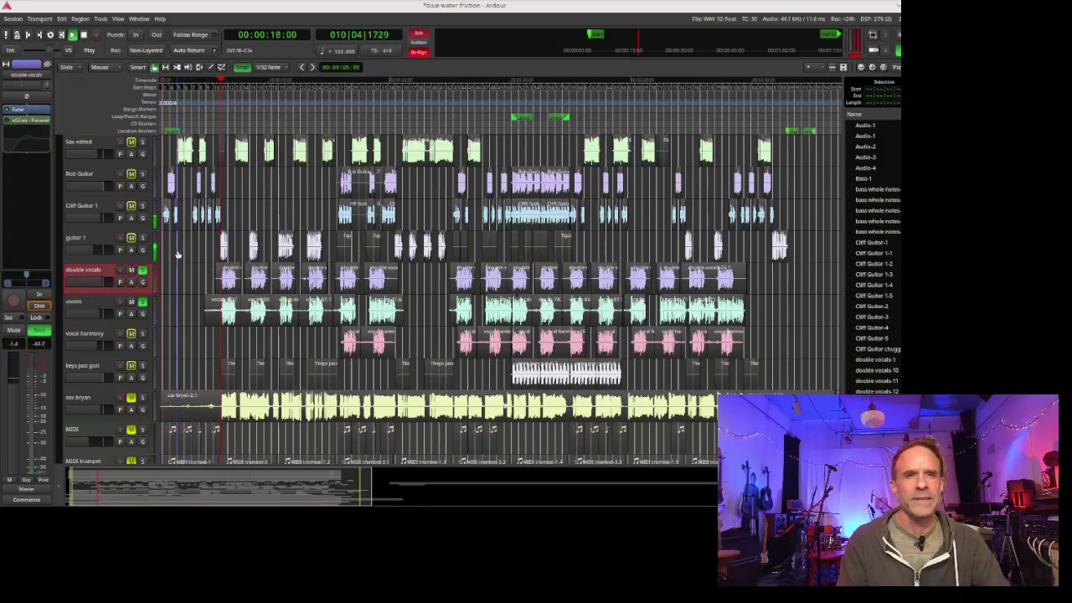
pyautogui.click(142, 306)
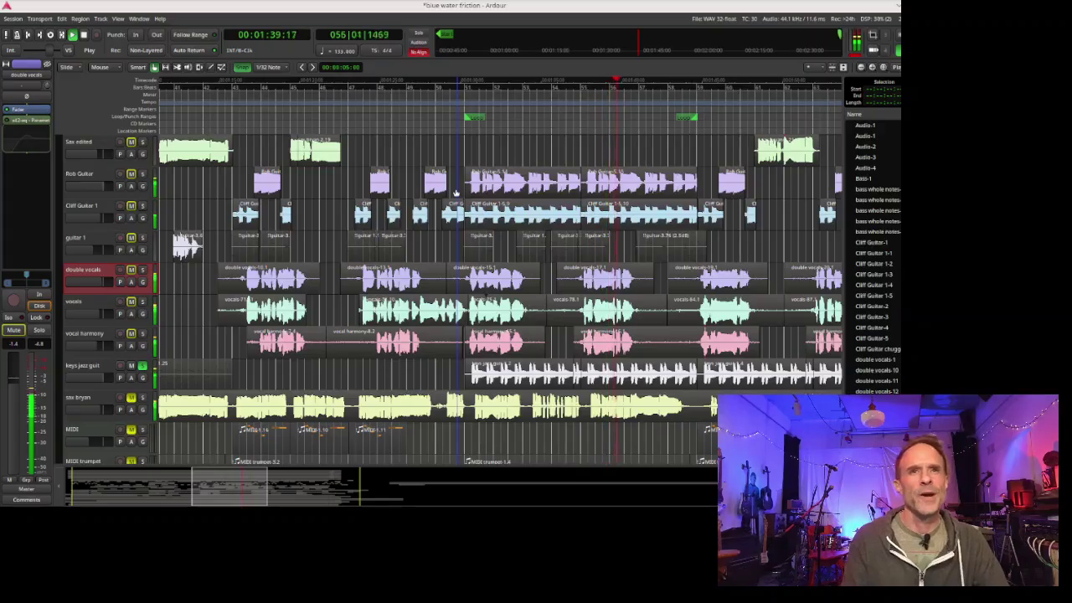
# Step: Stop playback at bar 50, zoom the timeline out, and unsolo keys jazz guit organ
pyautogui.press('space')
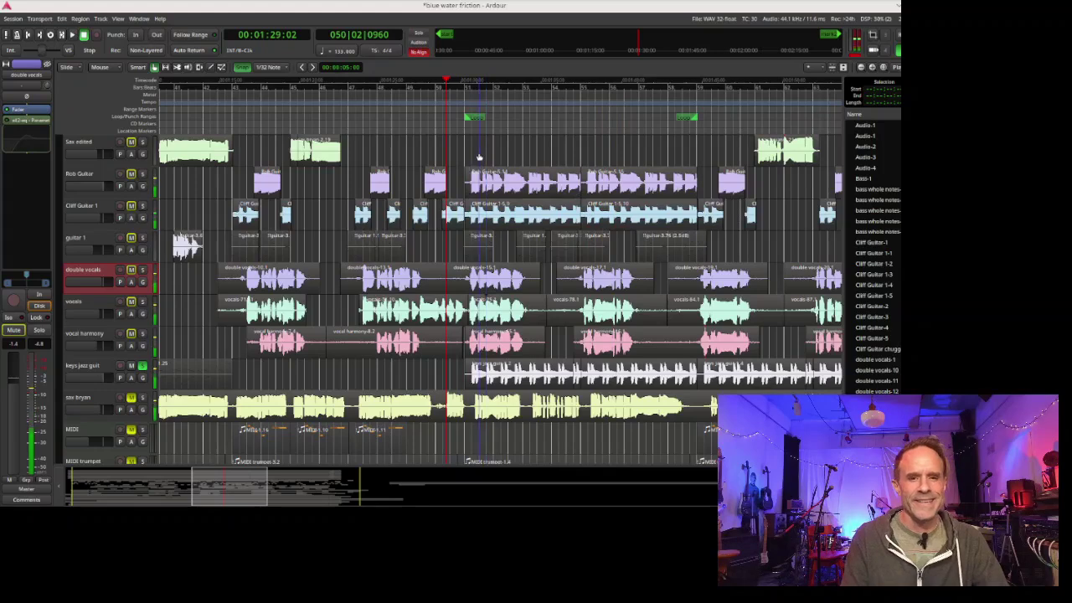
pyautogui.scroll(-1, 475, 160)
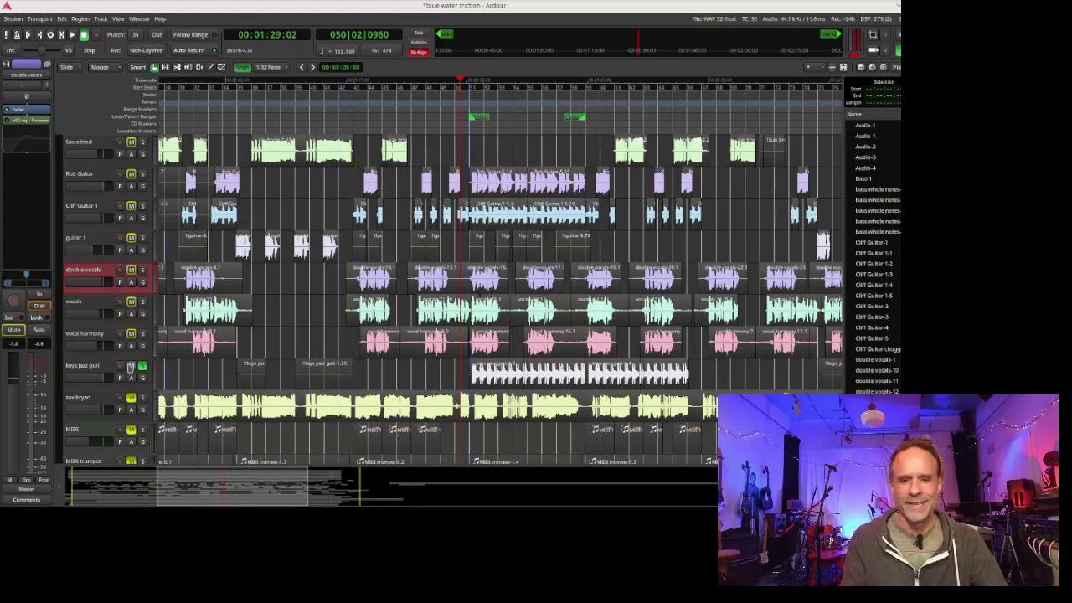
pyautogui.click(143, 367)
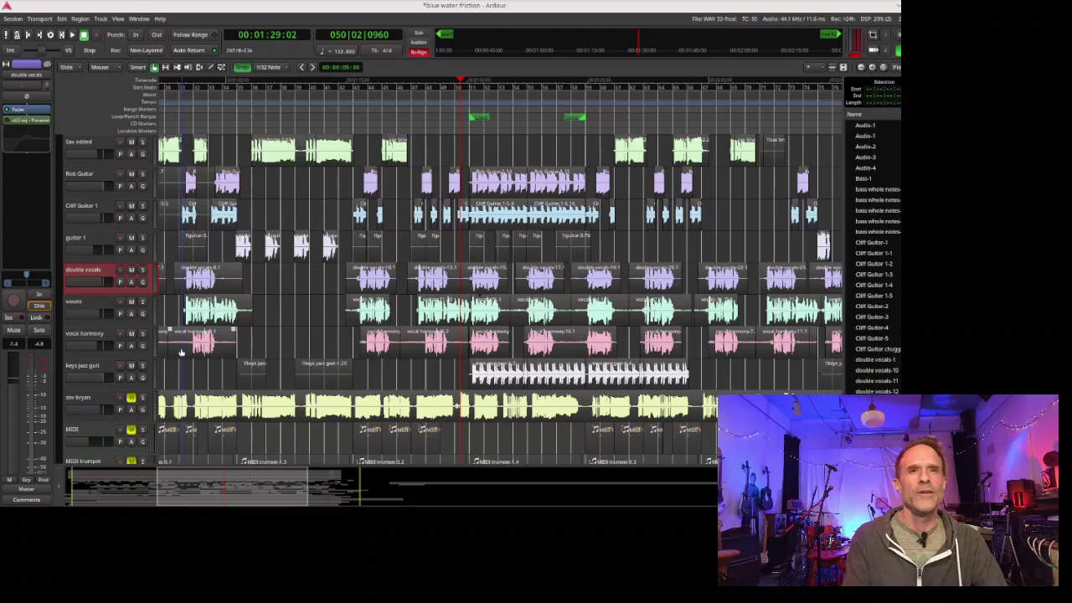
# Step: Play from bar 50 through to about 00:01:48, near bar 61
pyautogui.press('space')
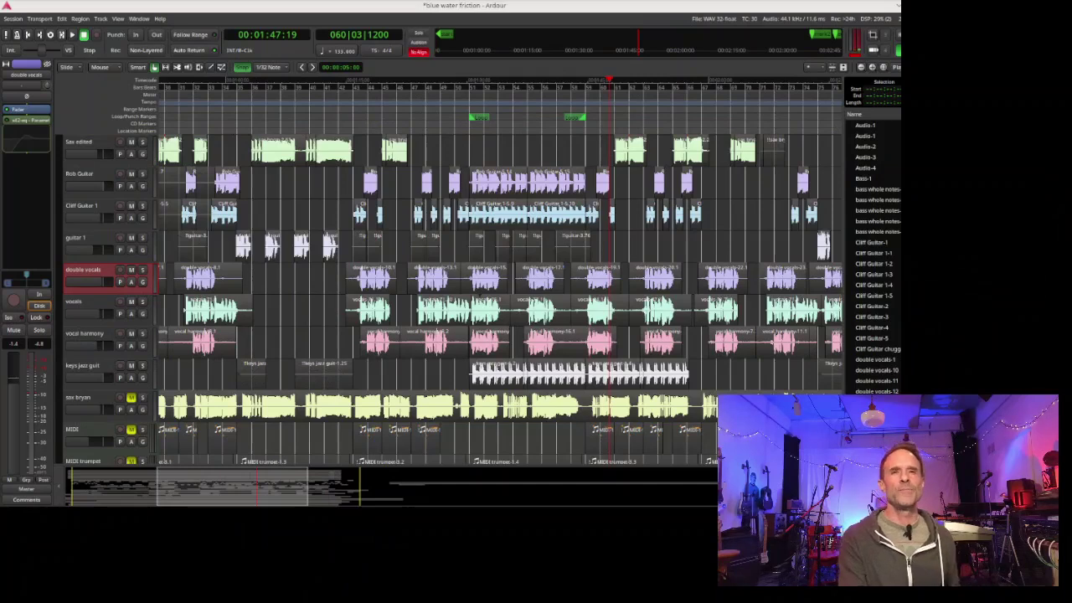
pyautogui.press('space')
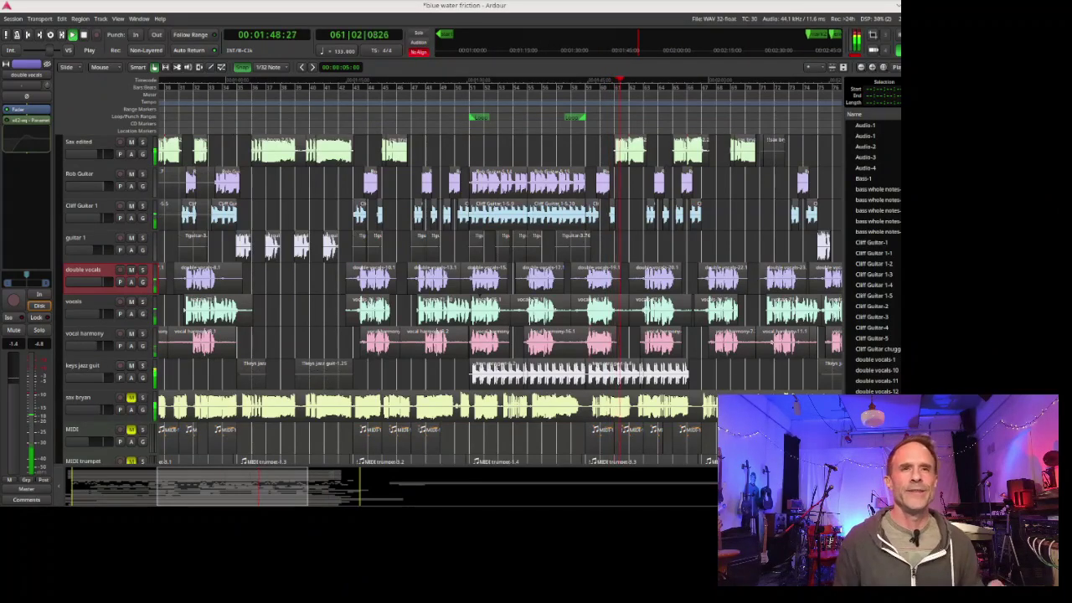